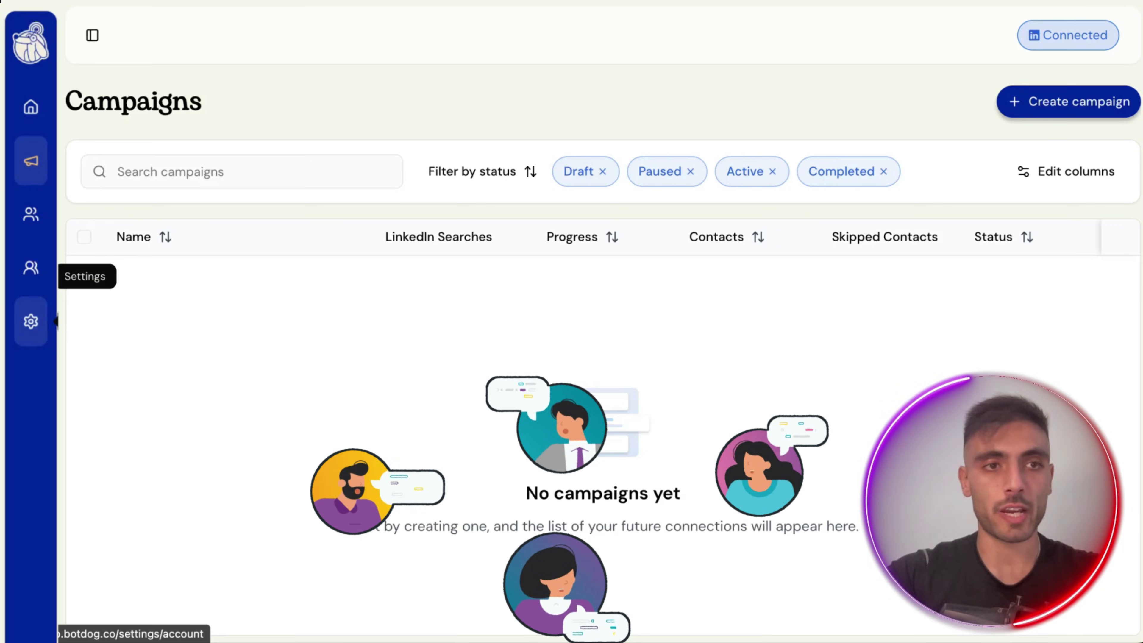
Look over the campaigns, contacts and team settings pages, then copy the CEO search results URL
left_click(31, 161)
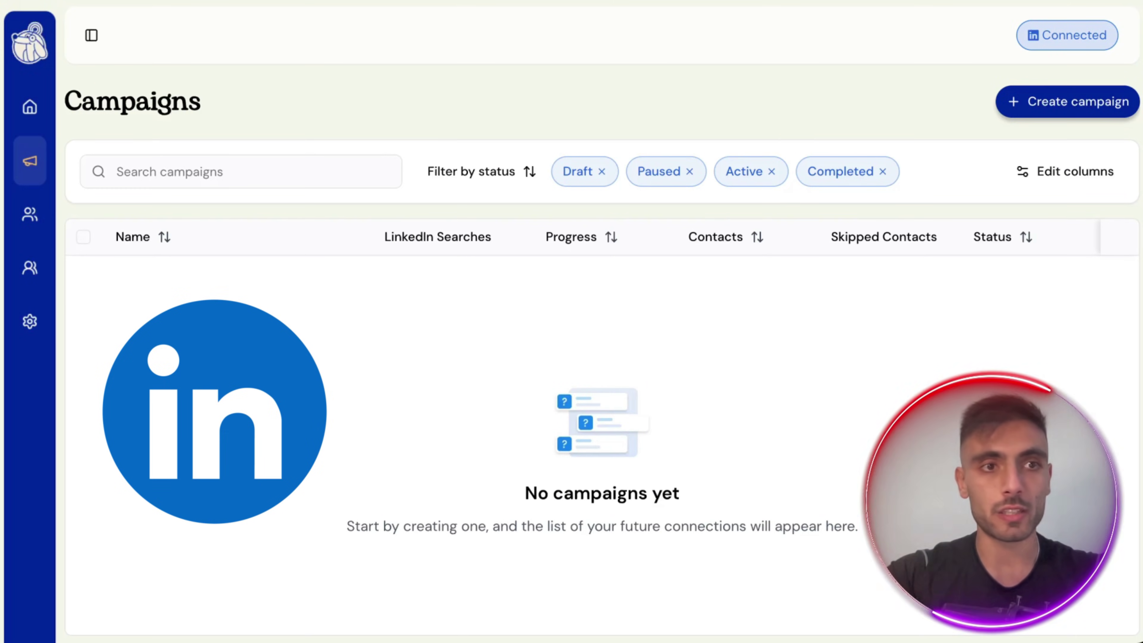
left_click(30, 214)
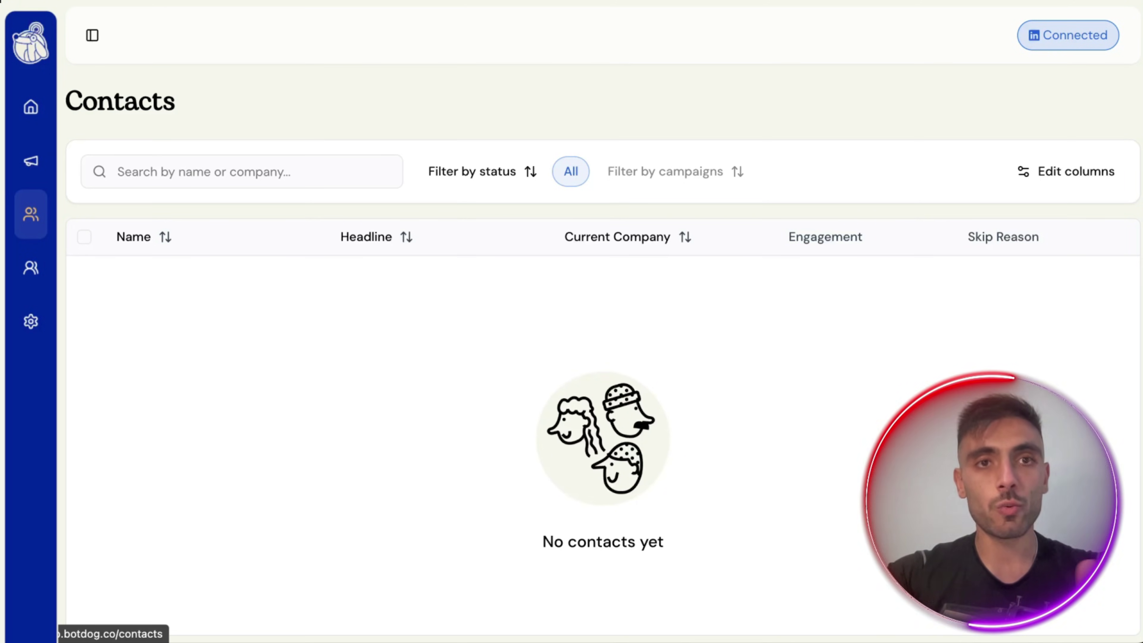
left_click(30, 267)
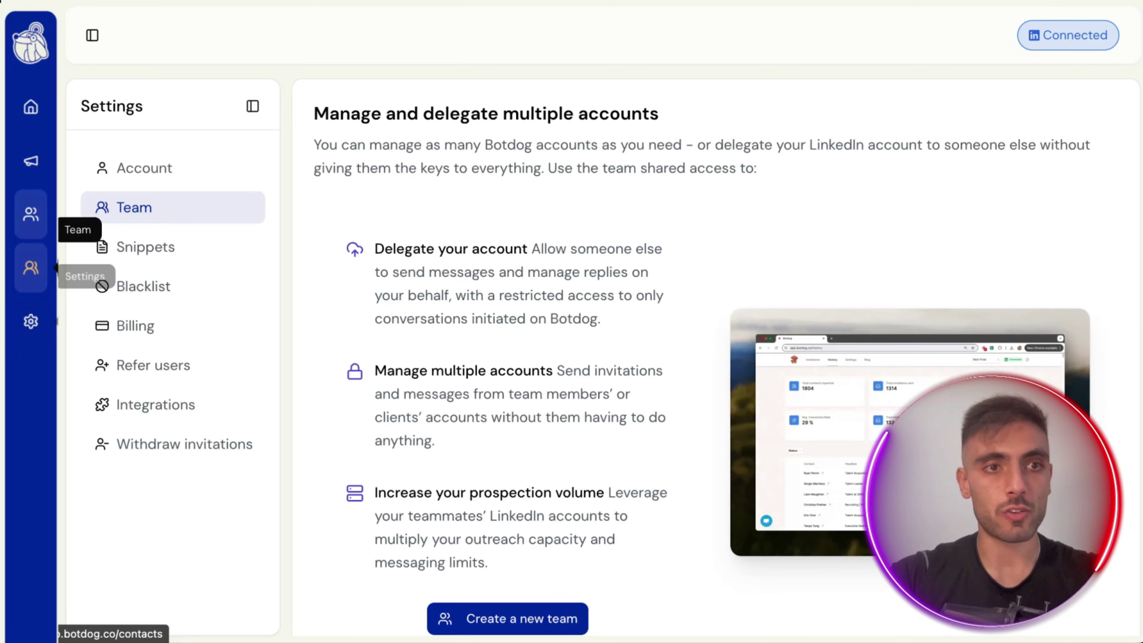
left_click(31, 160)
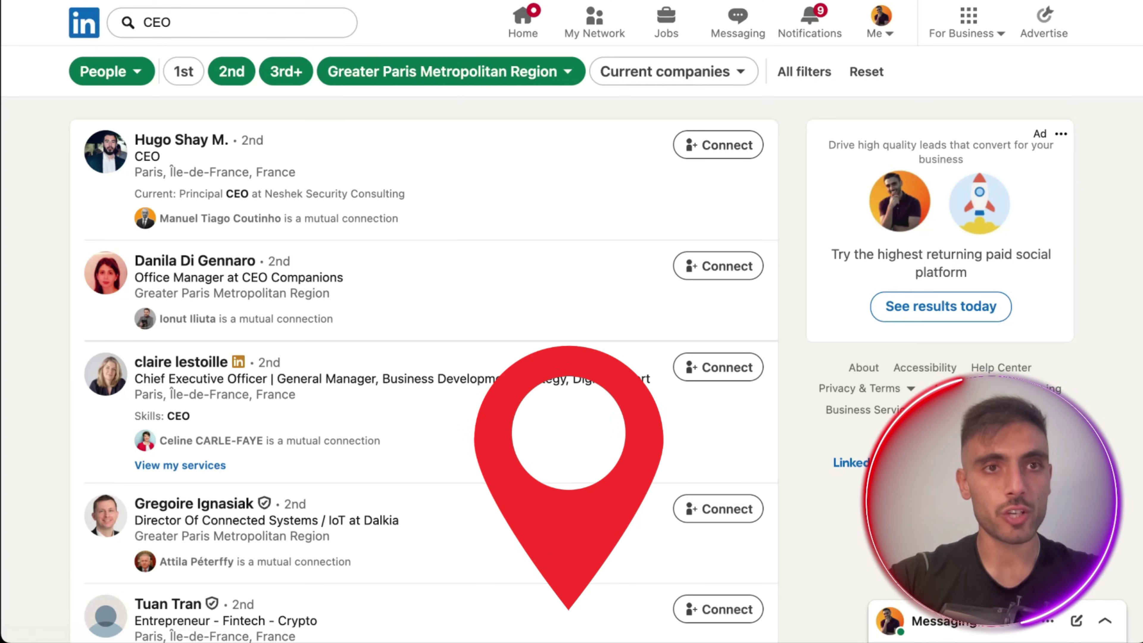
key("ctrl+l")
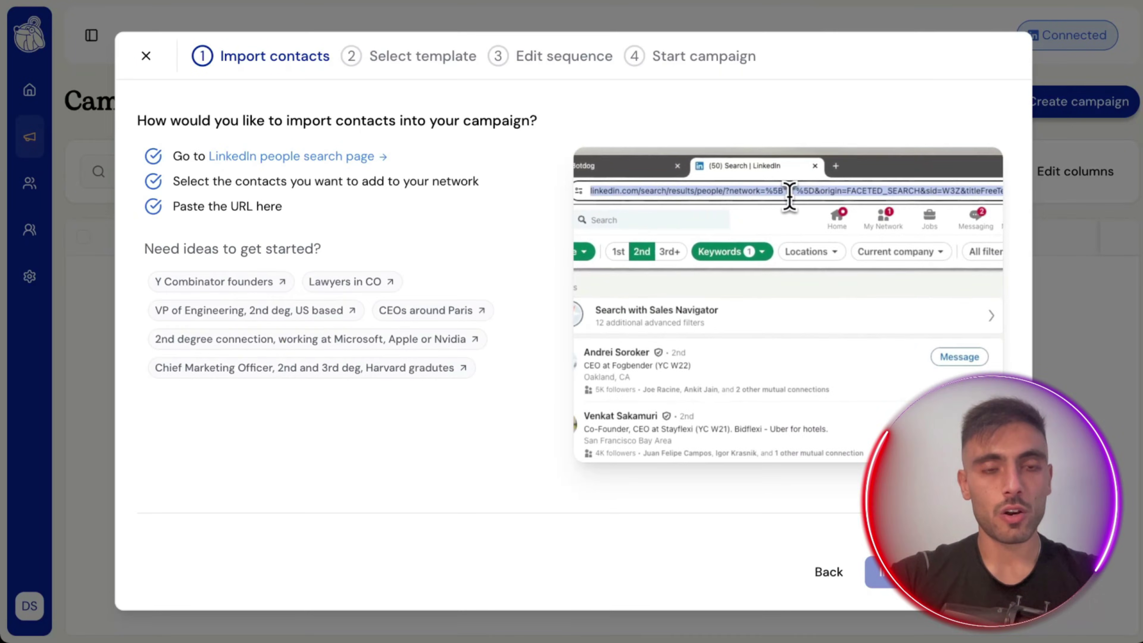
Paste the LinkedIn CEO search URL as the campaign's import source and review the import settings
scroll(571, 270, "down", 5)
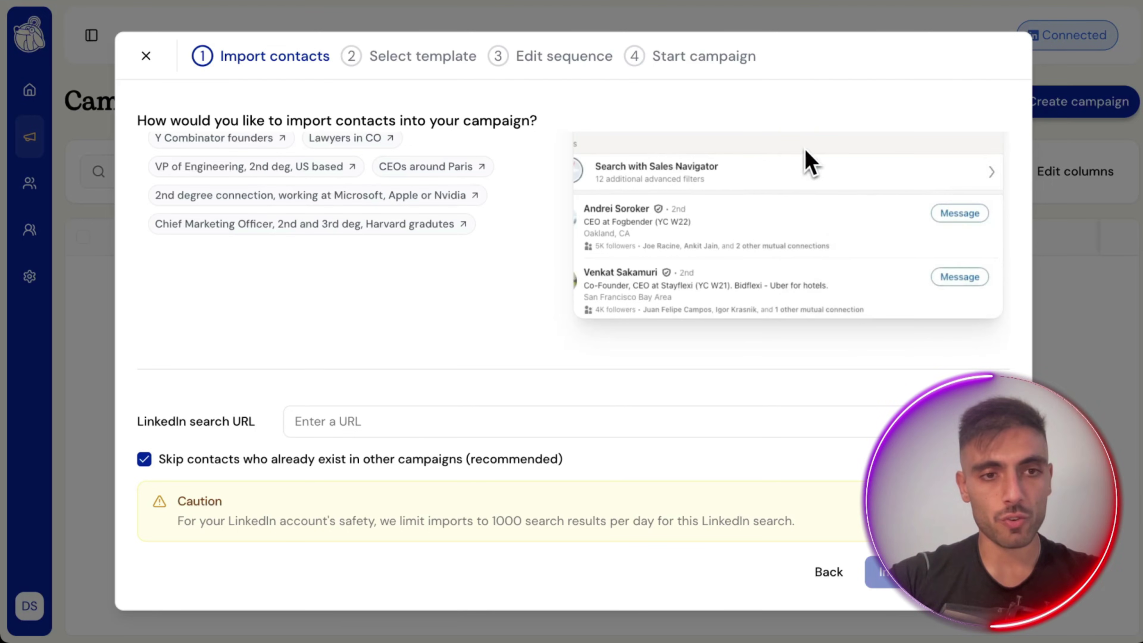
key("ctrl+v")
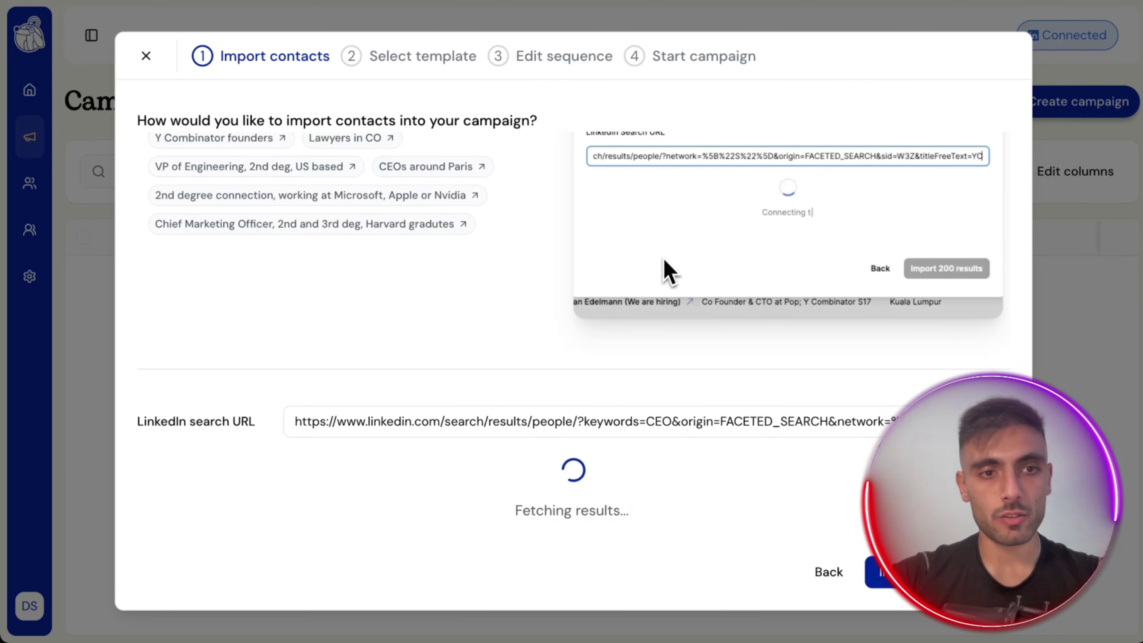
scroll(572, 338, "down", 5)
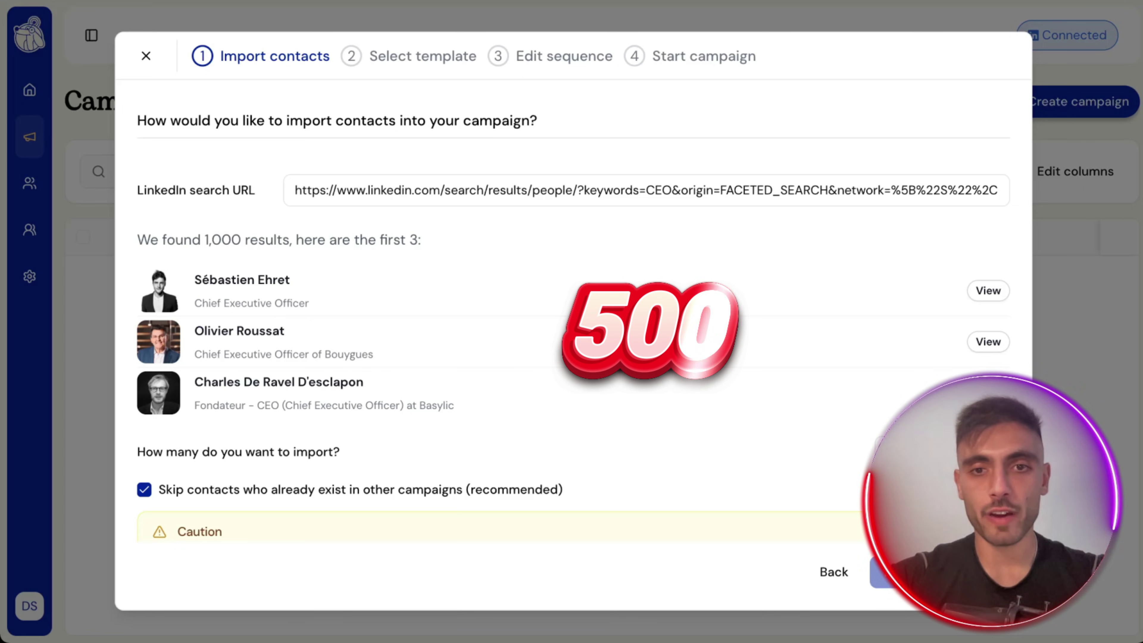
scroll(571, 337, "down", 1)
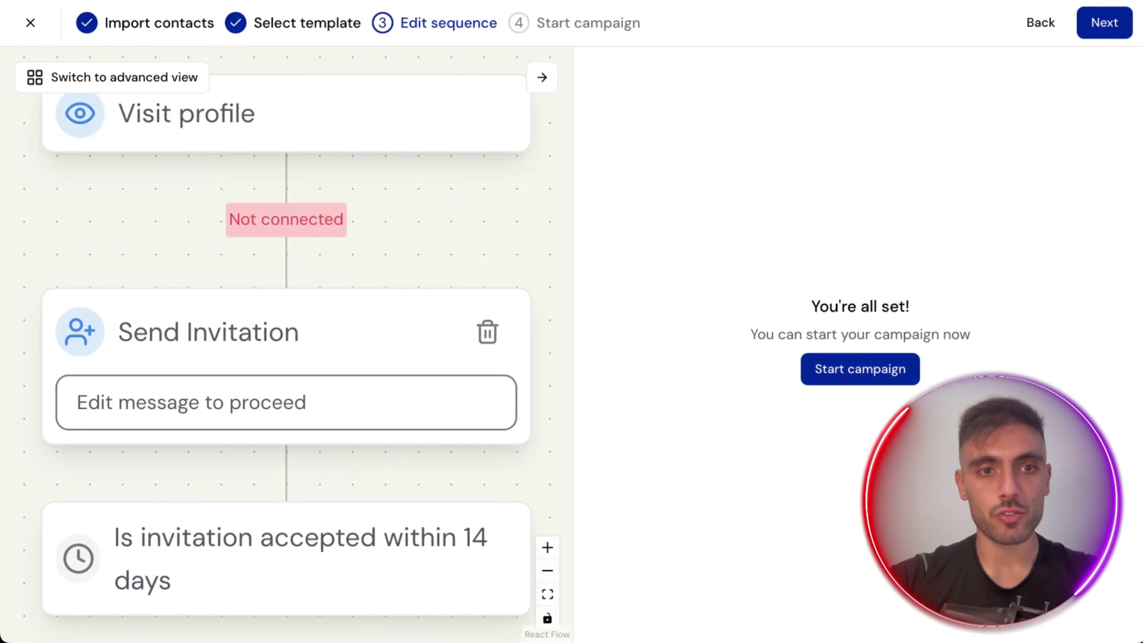
Pick the Send an invitation template and start the LinkedIn Search campaign
scroll(361, 238, "down", 5)
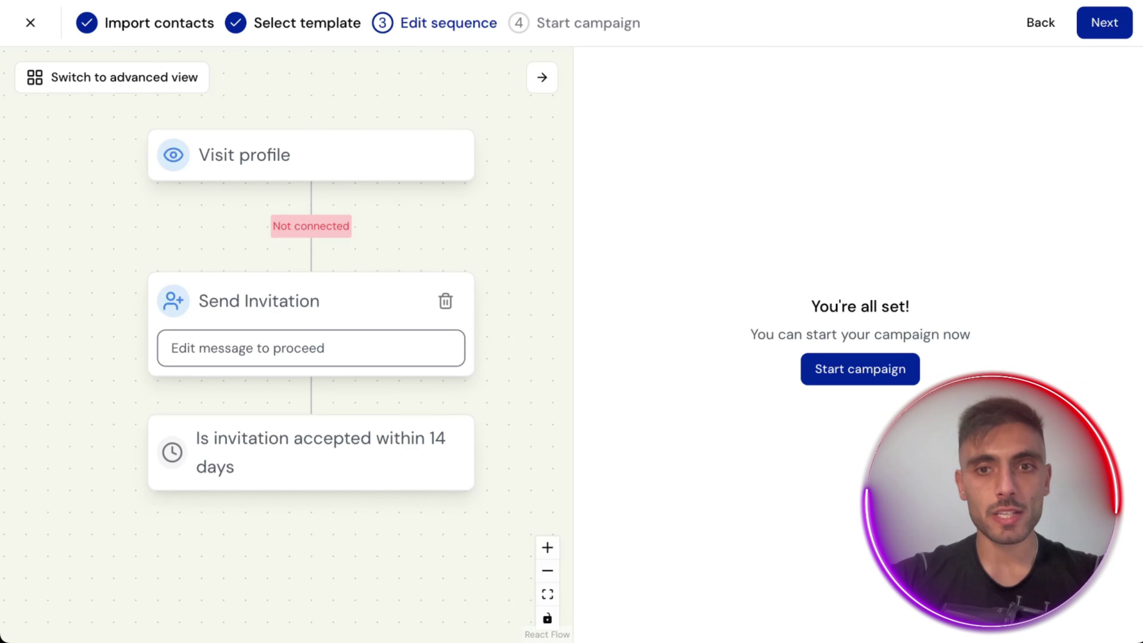
mouse_move(310, 226)
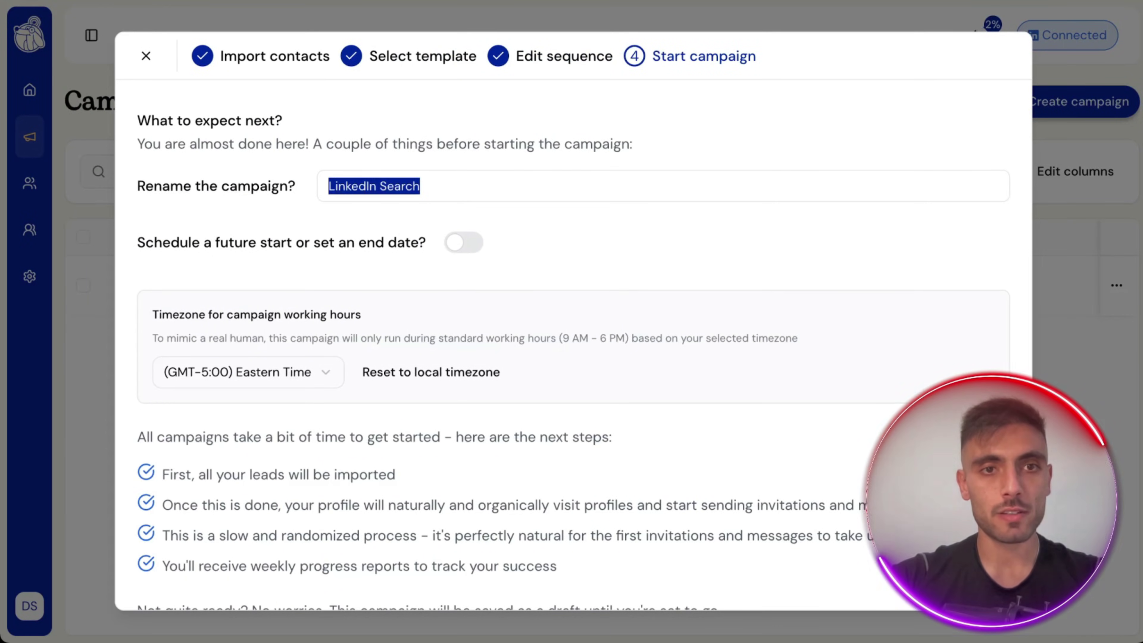
scroll(562, 360, "down", 3)
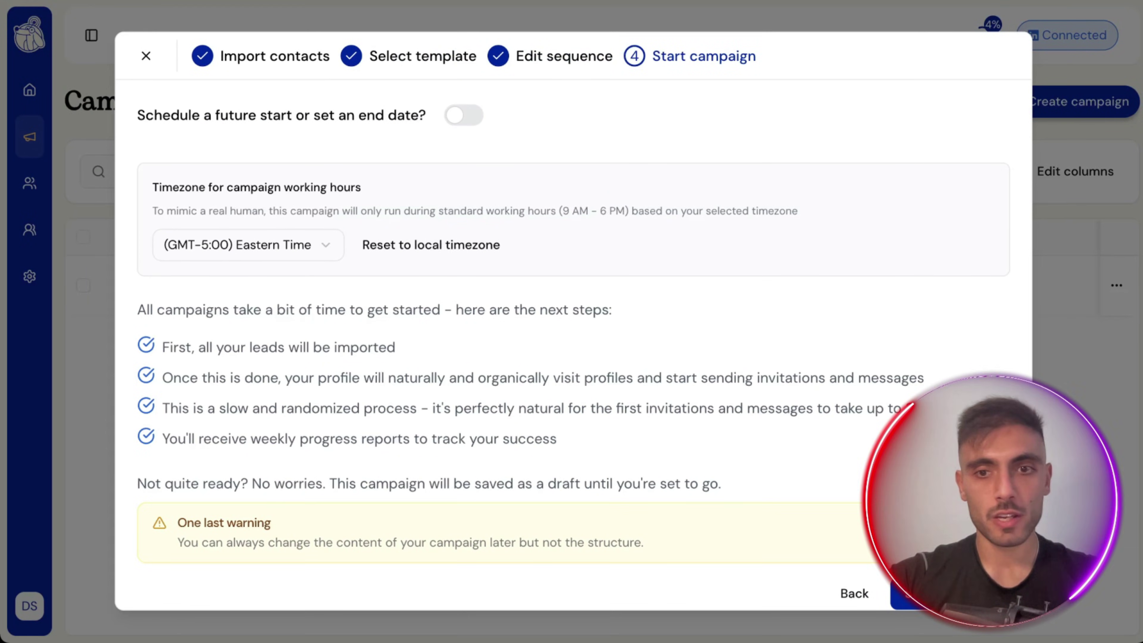
left_click(911, 593)
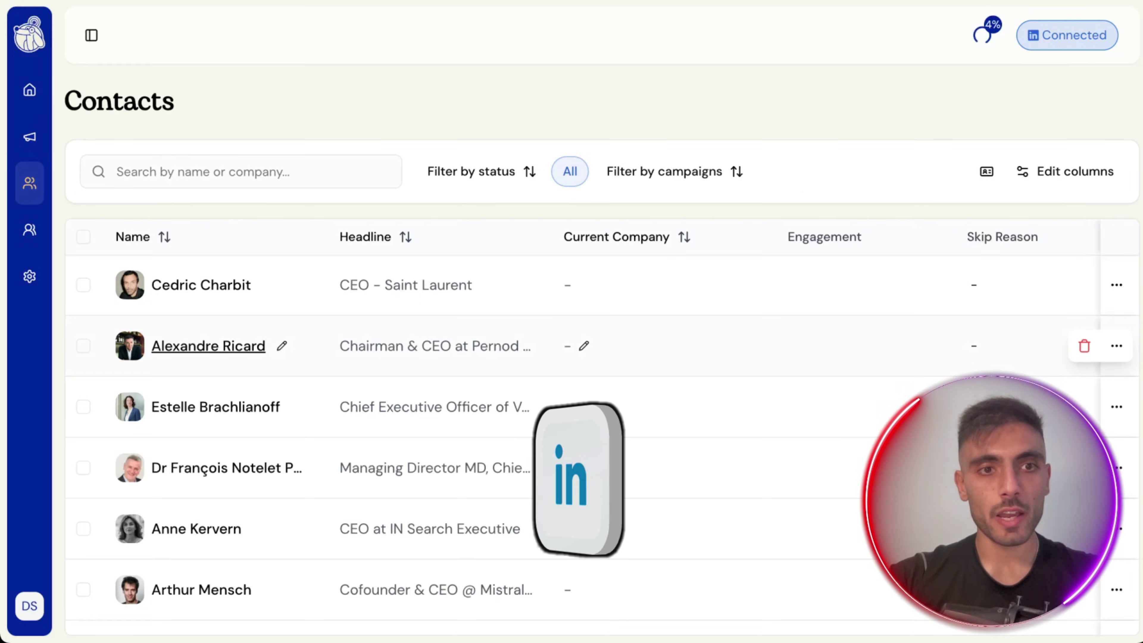
Scroll the Contacts table to the Campaign columns and open a contact's actions menu
scroll(202, 360, "down", 4)
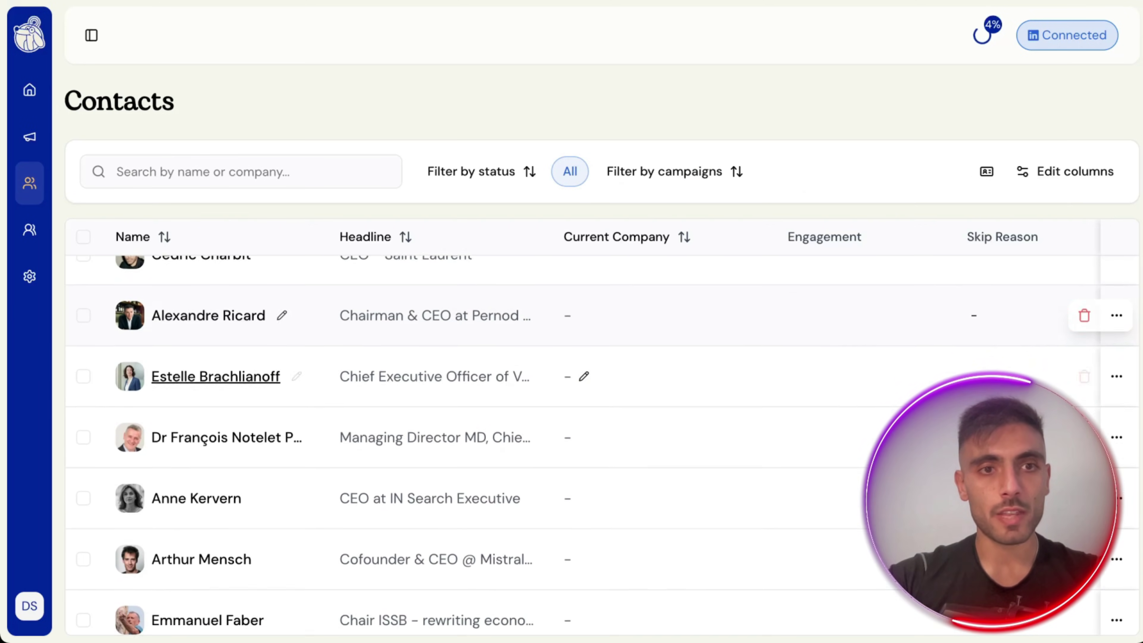
scroll(583, 363, "down", 7)
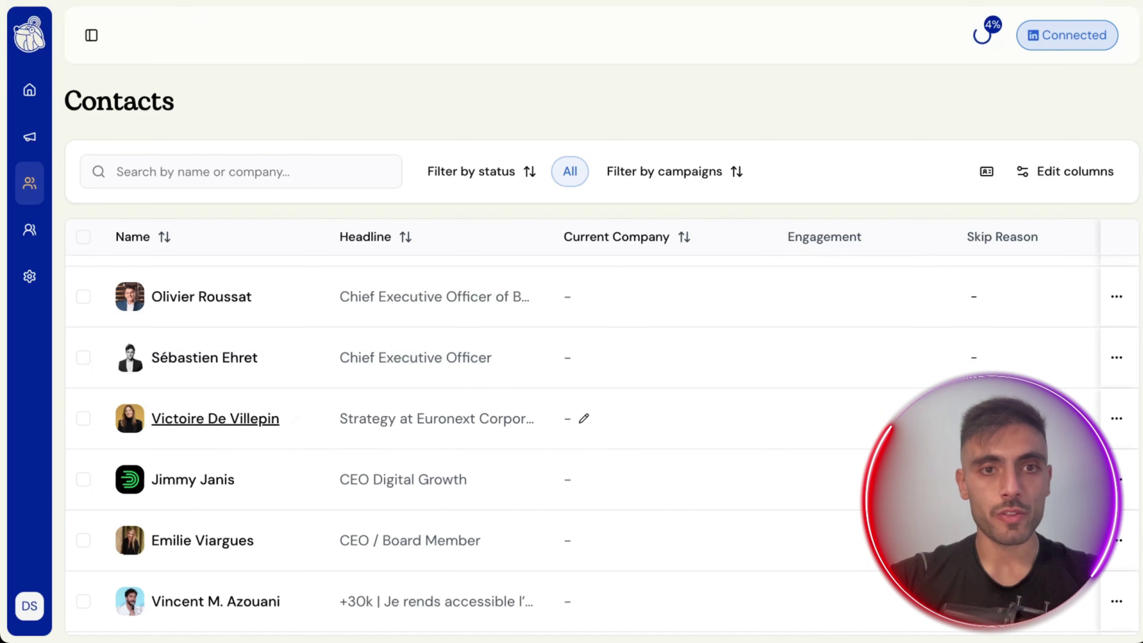
scroll(585, 296, "right", 10)
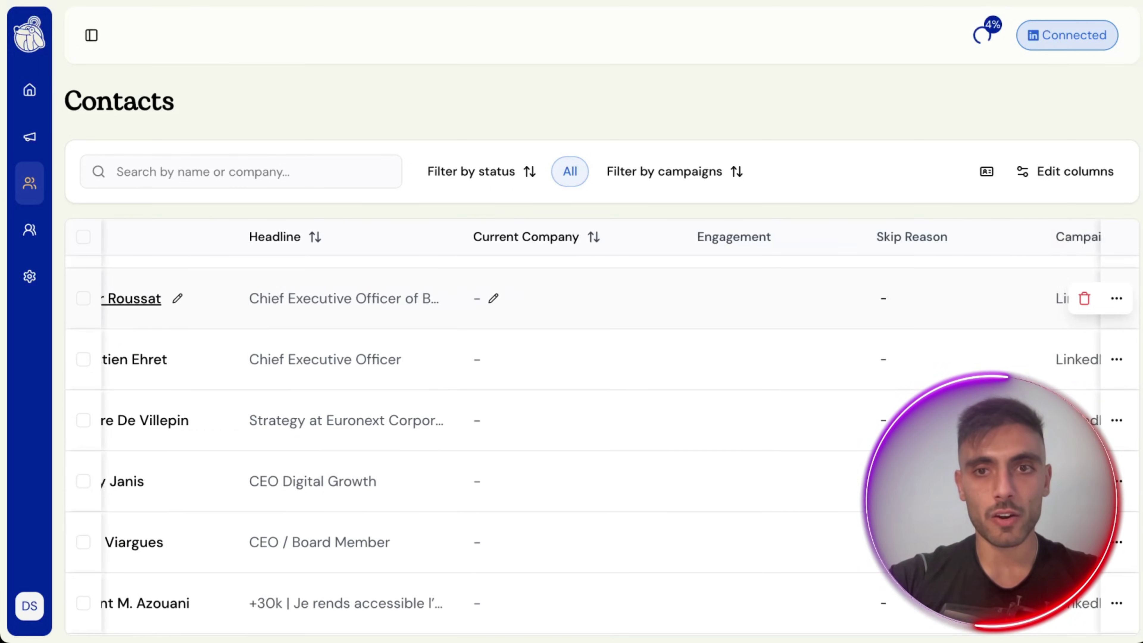
scroll(584, 297, "right", 2)
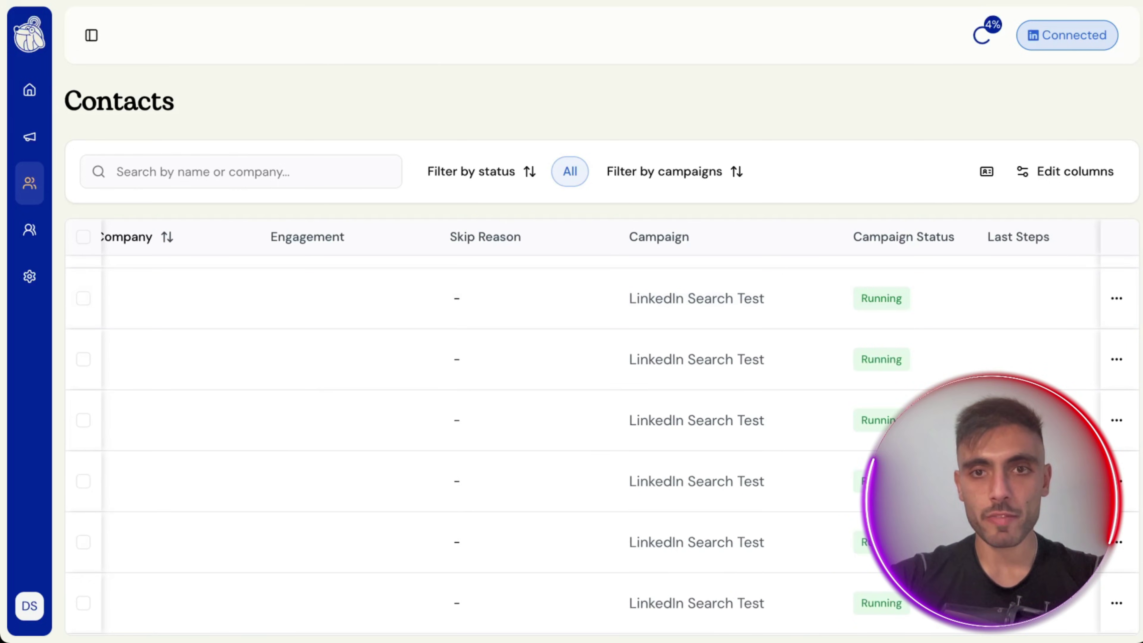
scroll(216, 421, "down", 1)
scroll(216, 421, "up", 1)
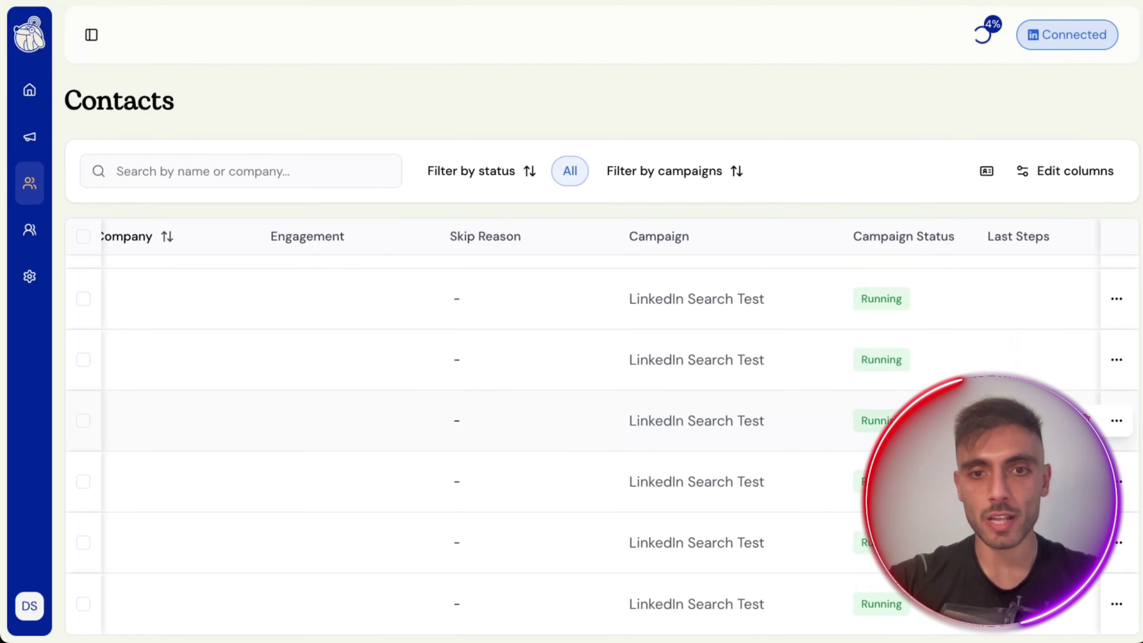
scroll(216, 420, "left", 12)
left_click(1116, 298)
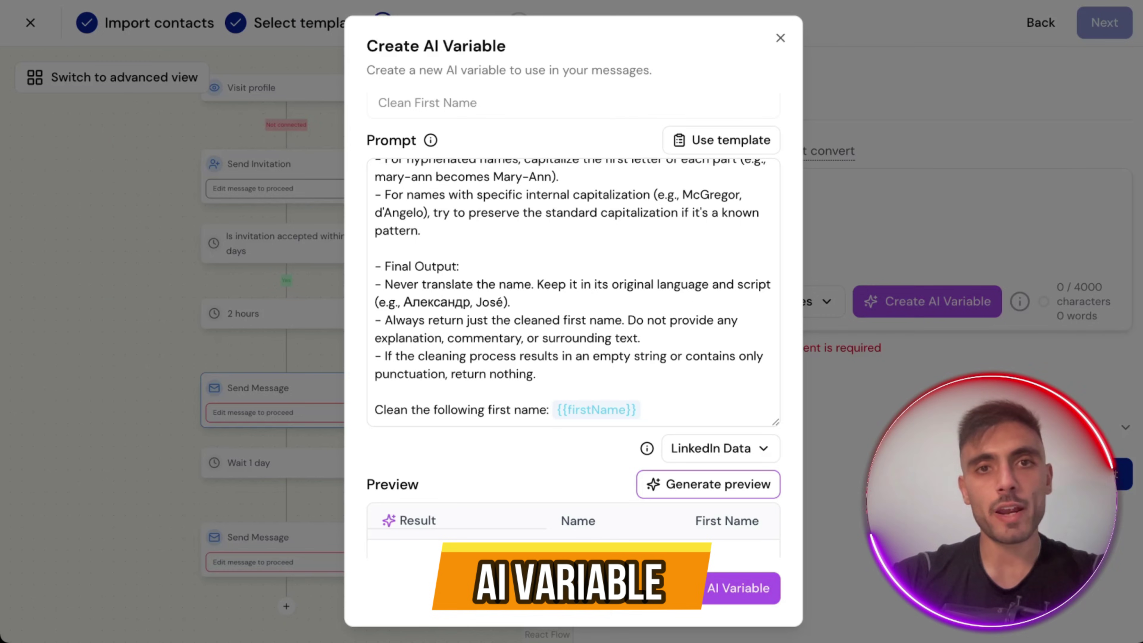
Write the final follow-up as 'Hello' + ai-cleanFirstName variable + 'pleasure to connect on a bsu'
scroll(573, 293, "up", 15)
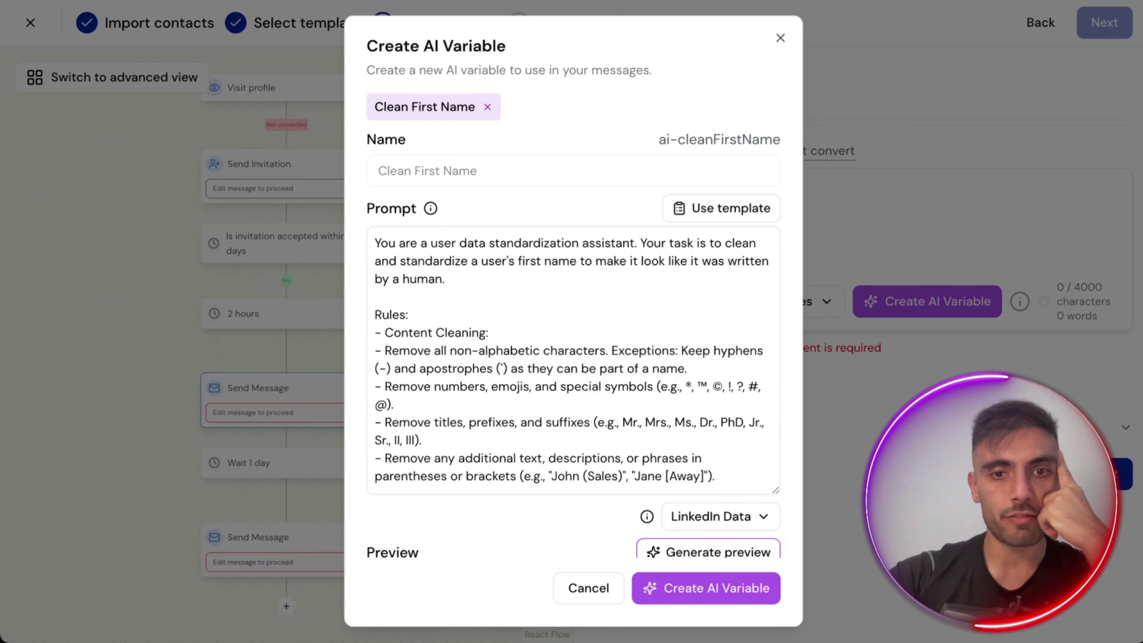
scroll(573, 324, "down", 15)
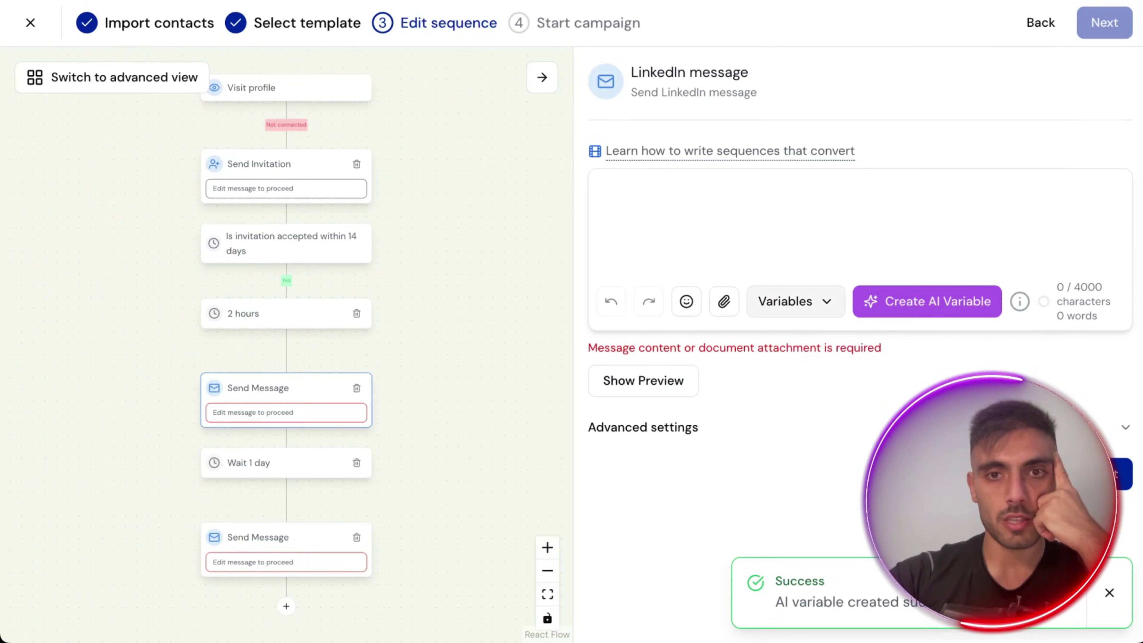
left_click(794, 302)
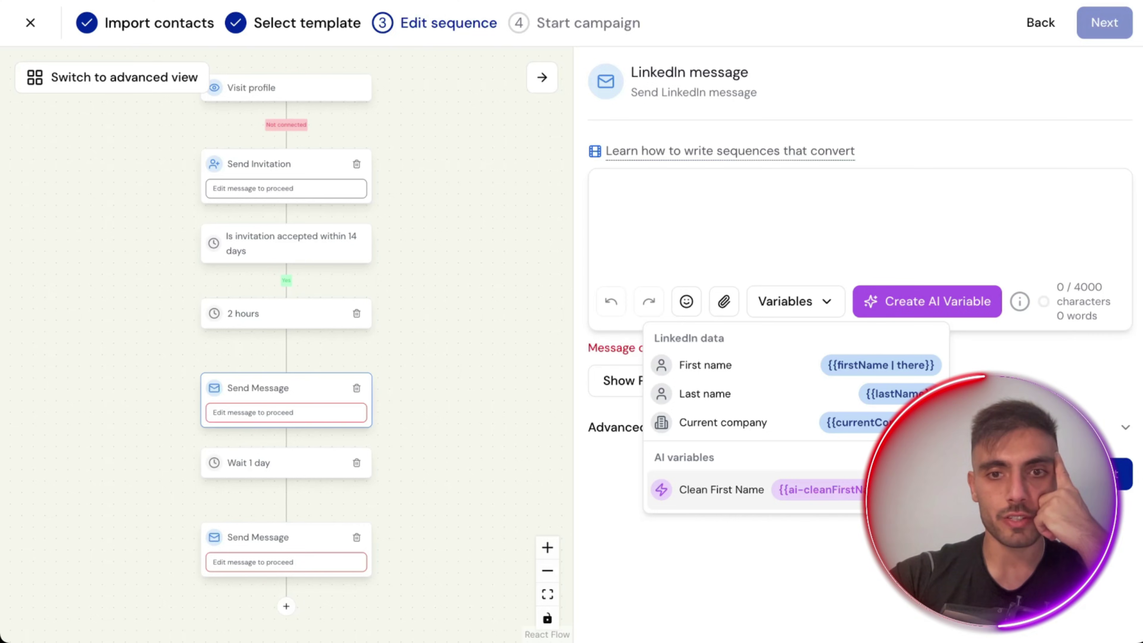
left_click(286, 537)
type("H")
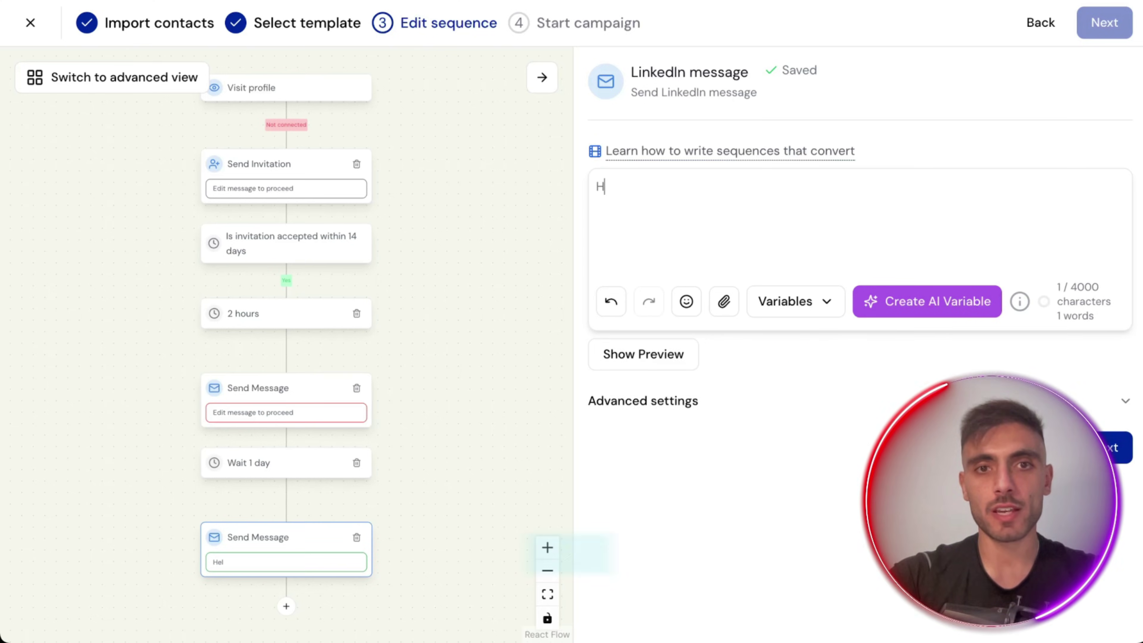
key("BackSpace")
type("Hello")
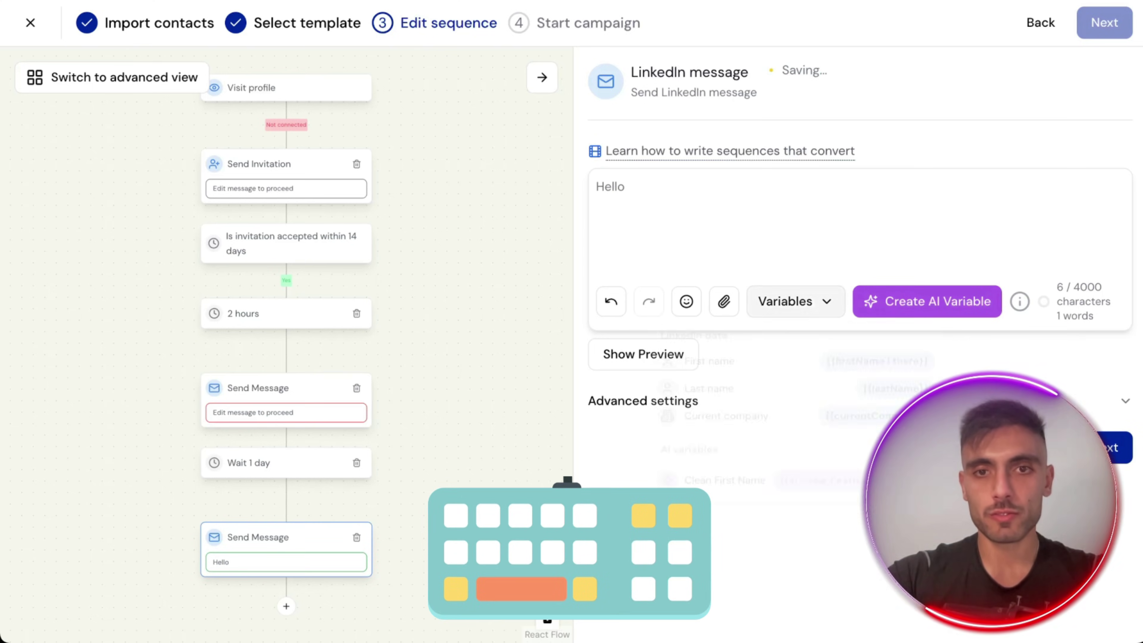
left_click(795, 301)
left_click(737, 559)
type("pleasure to connect on LinkedIn! I'd love to know")
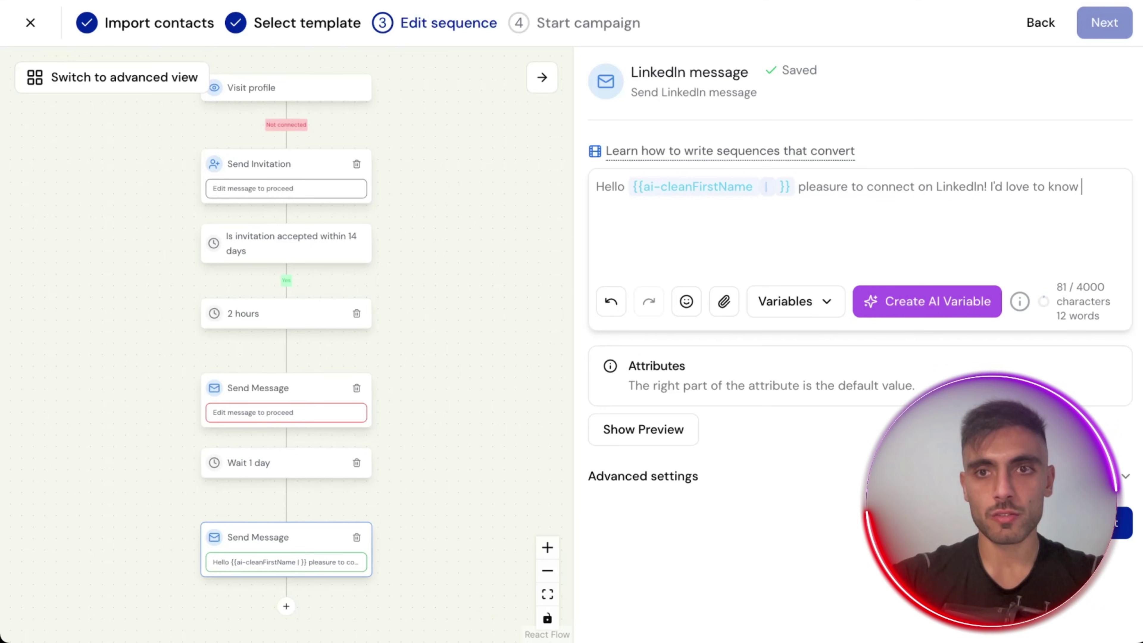
type("on a bsu")
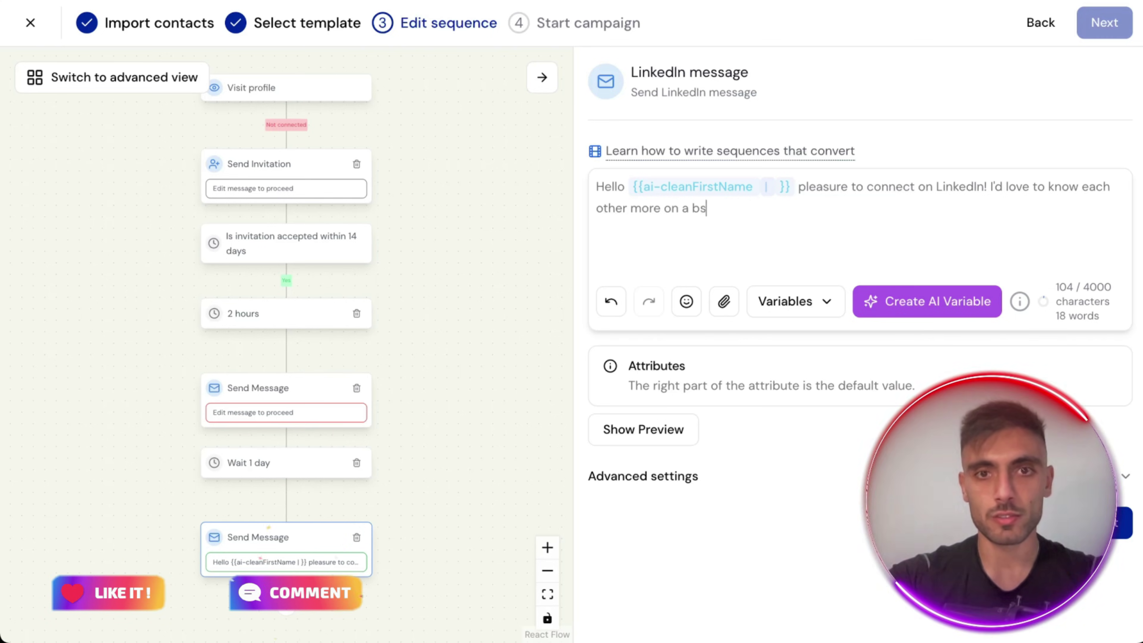
Replace the middle follow-up message's draft with new text beginning 'Want … see'
left_click(286, 399)
type("Awesome!")
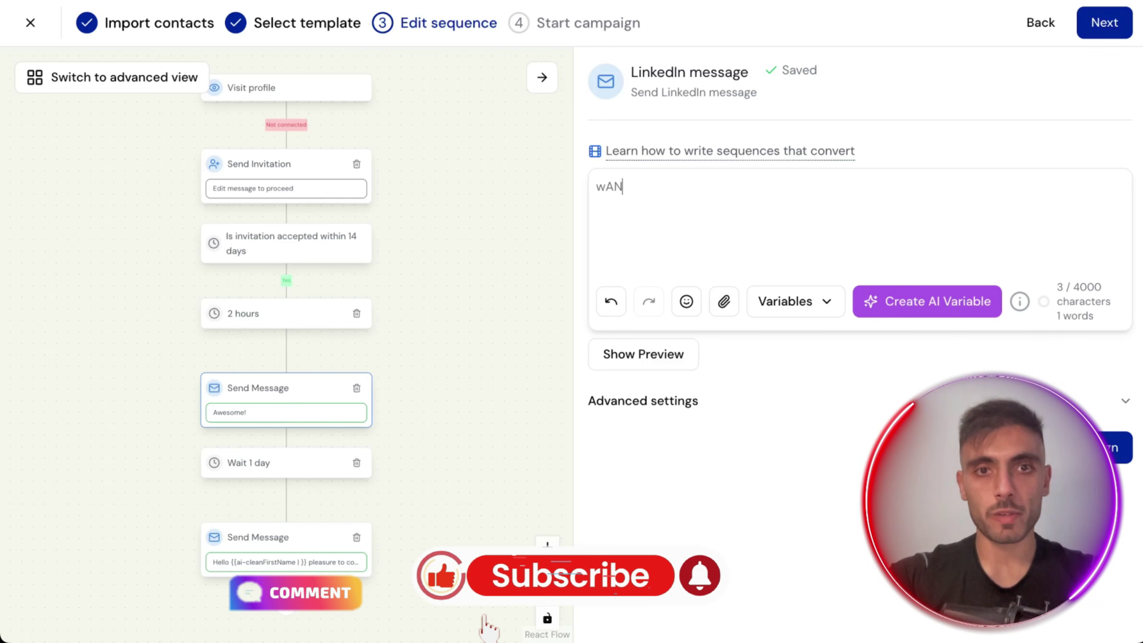
key("BackSpace")
key("BackSpace")
key("BackSpace")
type("Want")
type("see")
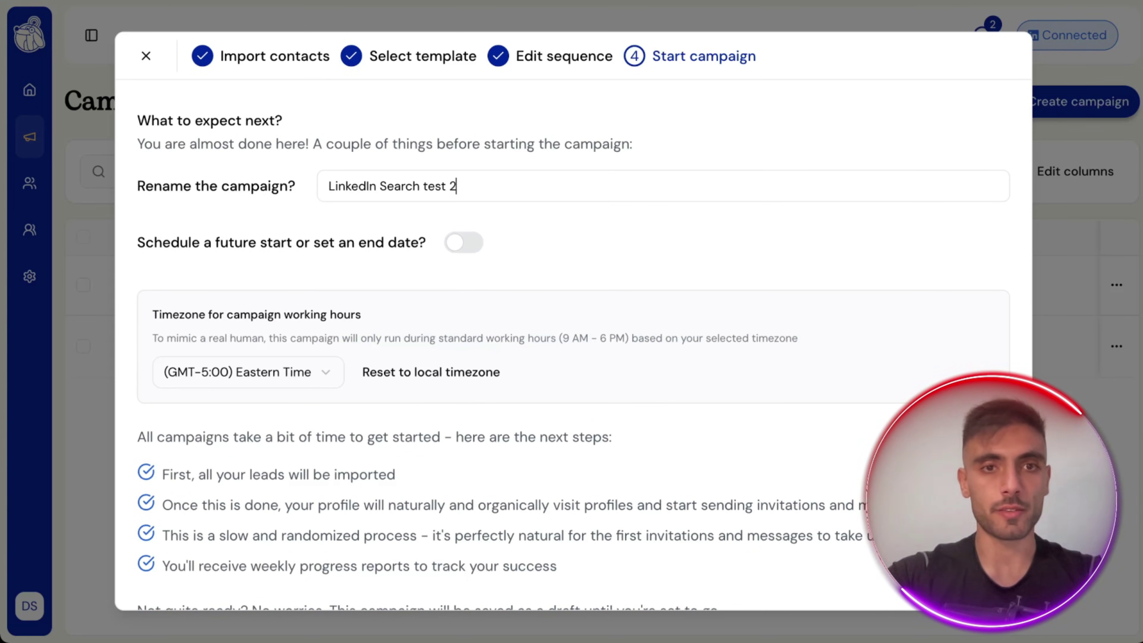
Scroll down the Start campaign dialog for LinkedIn Search test 2
scroll(571, 342, "down", 3)
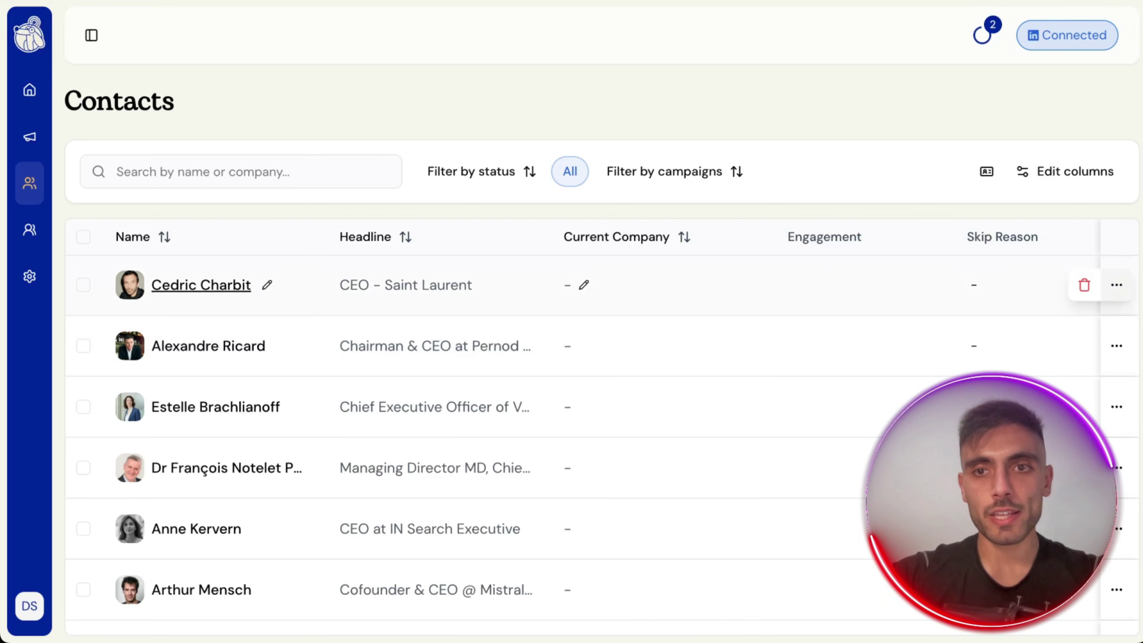
Give the first contact the custom attribute campaign: Test 1 and save it
left_click(1116, 285)
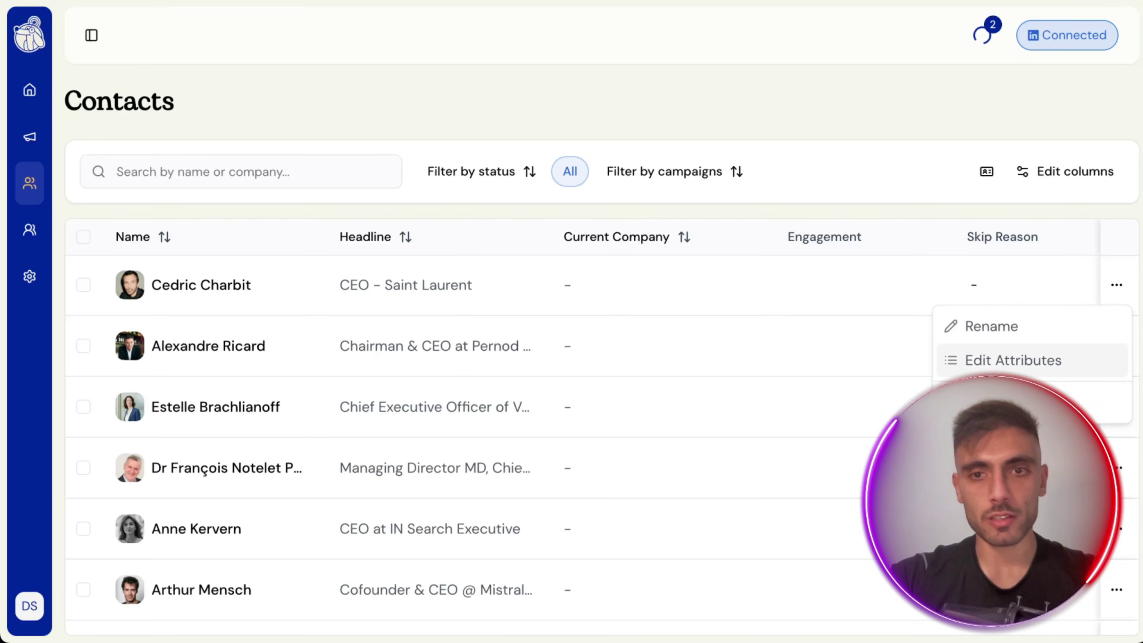
left_click(1012, 360)
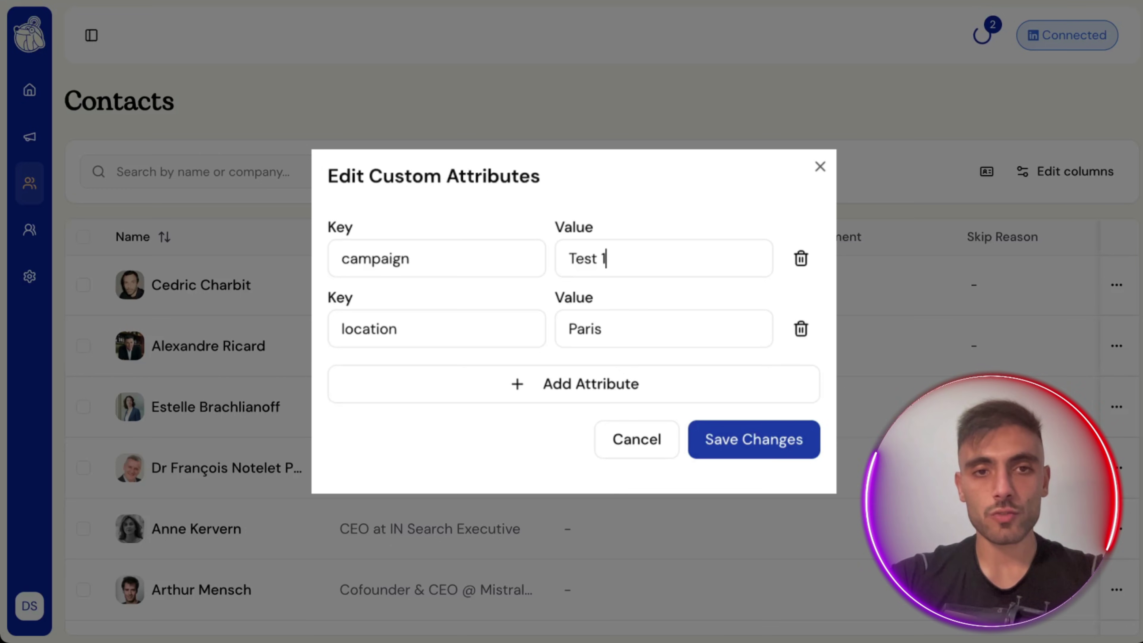
left_click(753, 438)
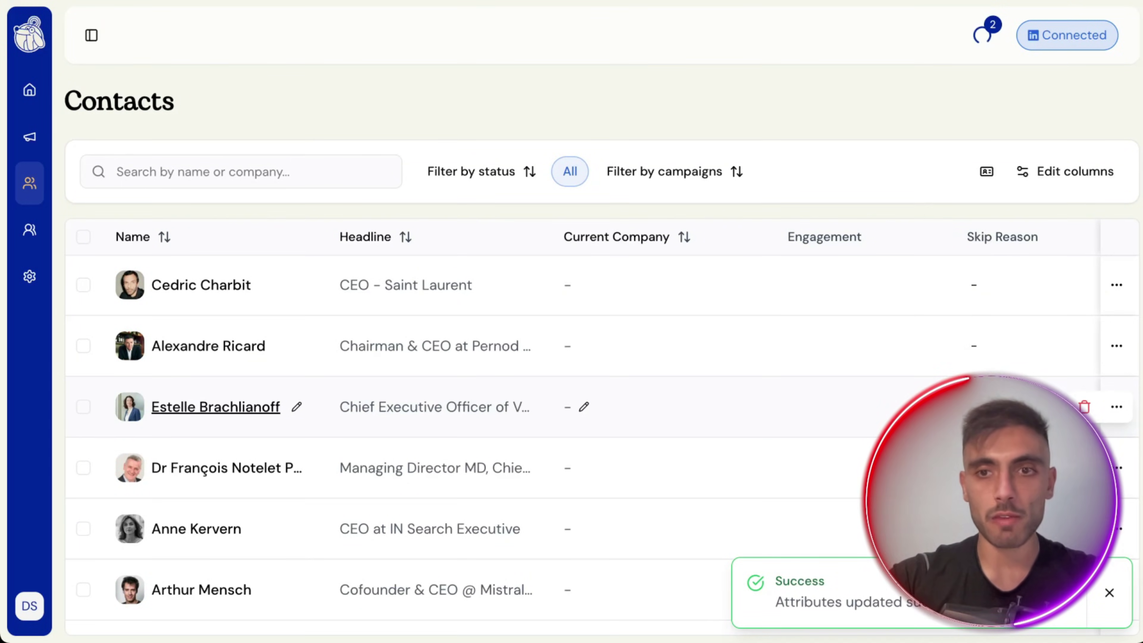
Add the custom attribute campaign: Test 2 to the second contact and save it
left_click(662, 386)
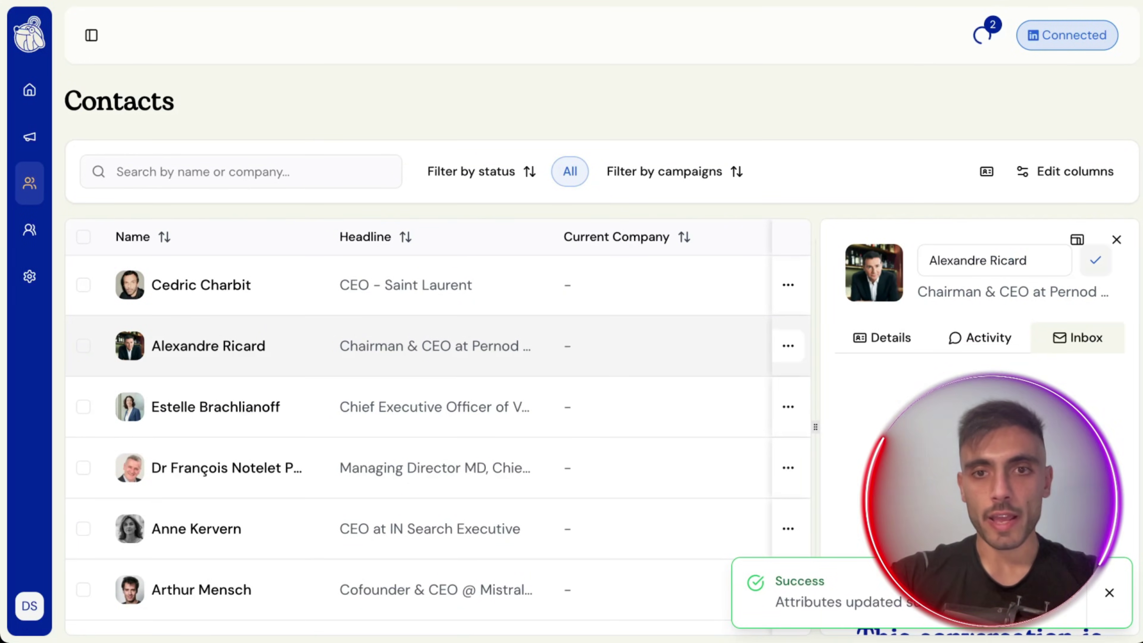
key("Escape")
left_click(788, 345)
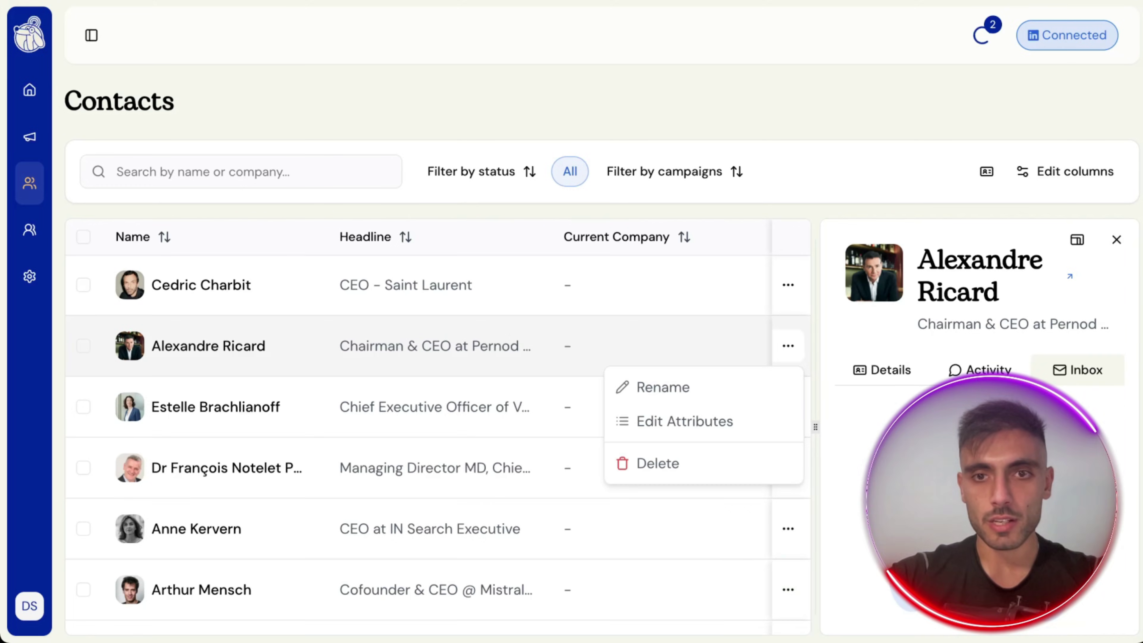
left_click(675, 421)
left_click(574, 332)
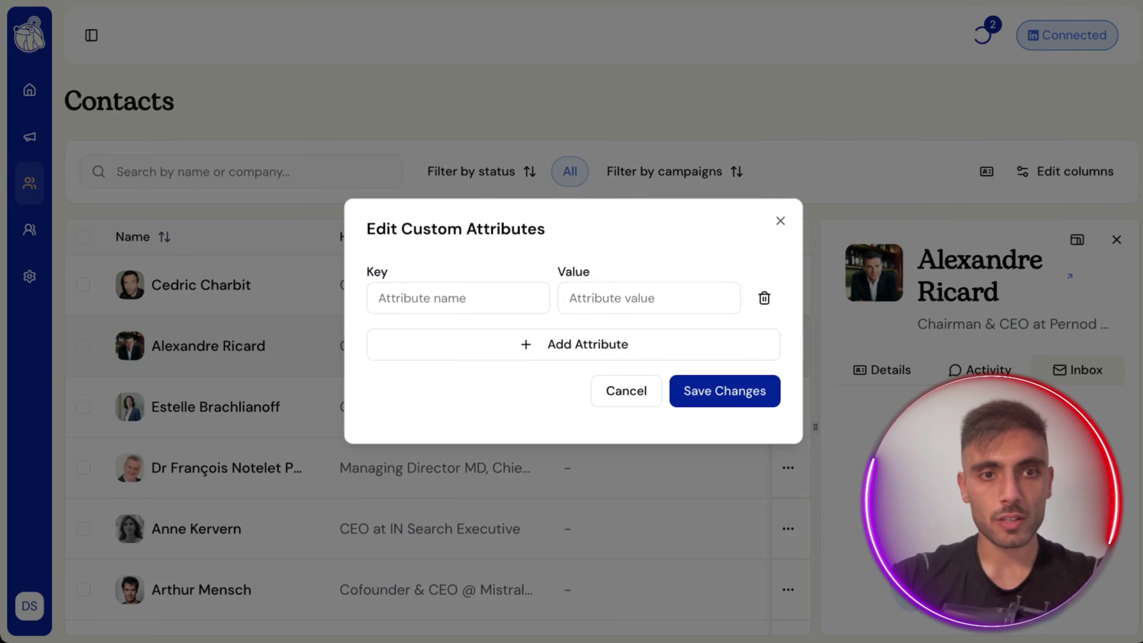
type("campaign")
left_click(648, 298)
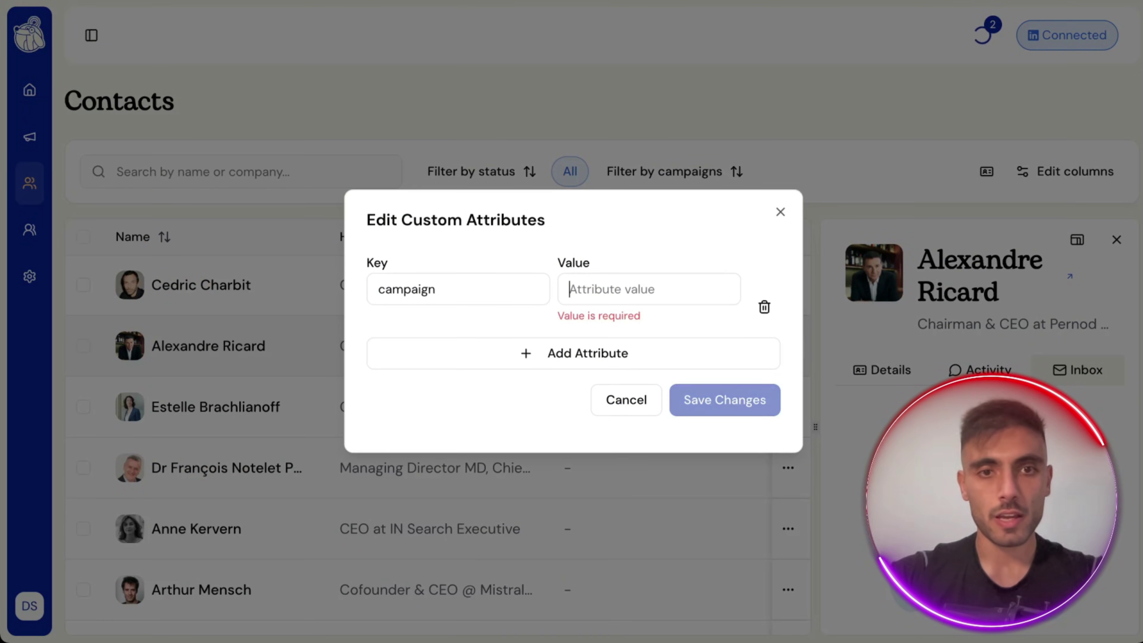
type("Test 2")
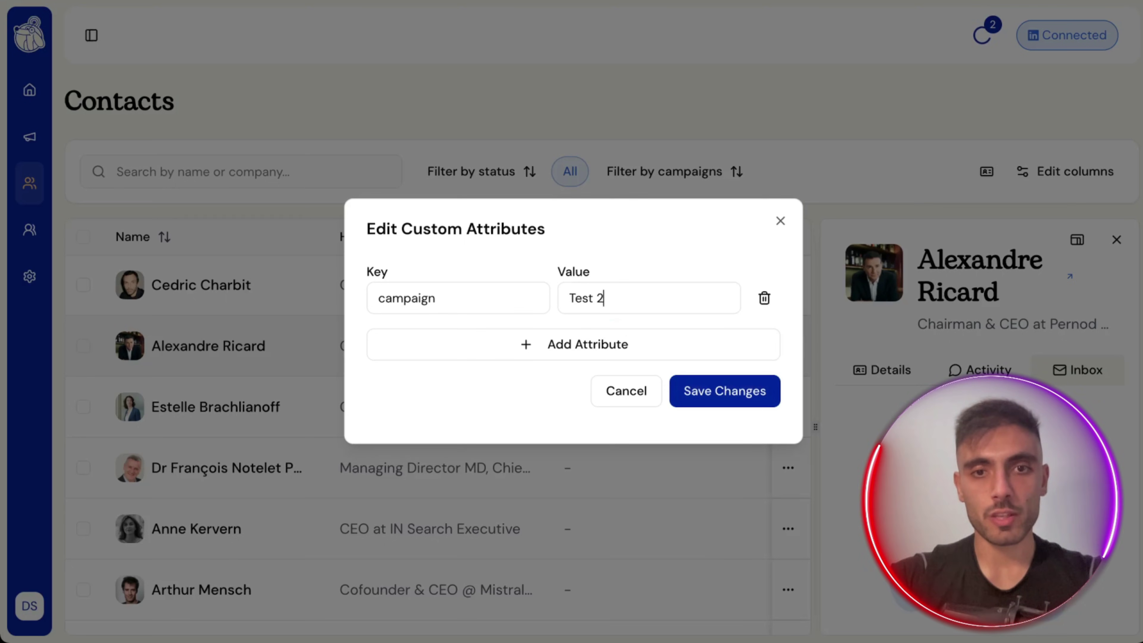
left_click(724, 391)
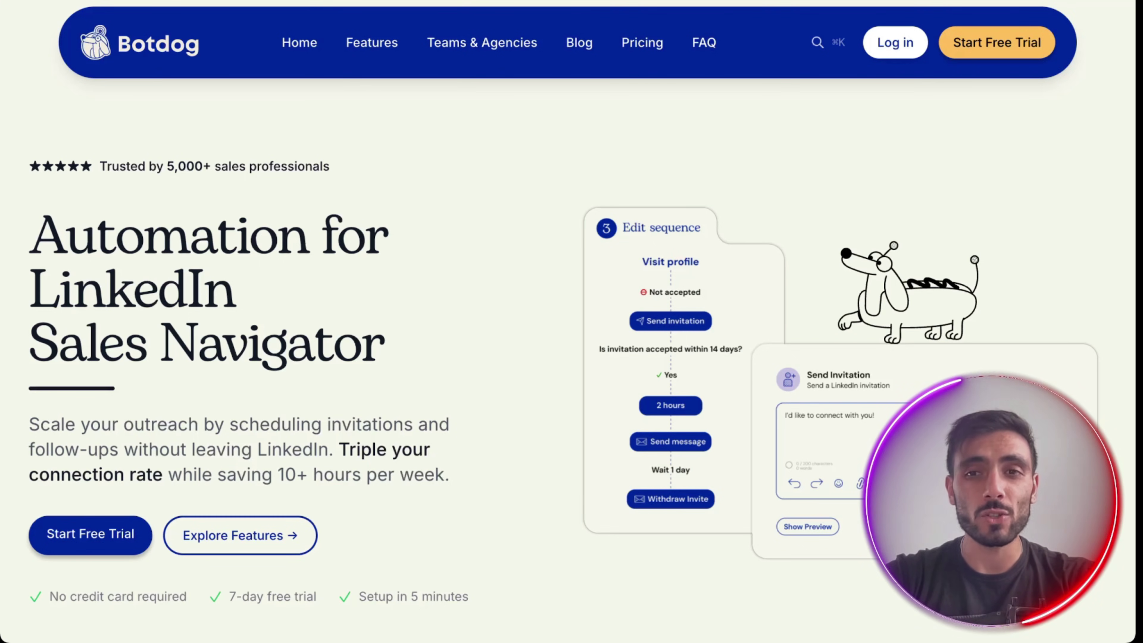
Scroll the Botdog homepage past the logos and testimonials down to the feature cards
scroll(571, 321, "down", 8)
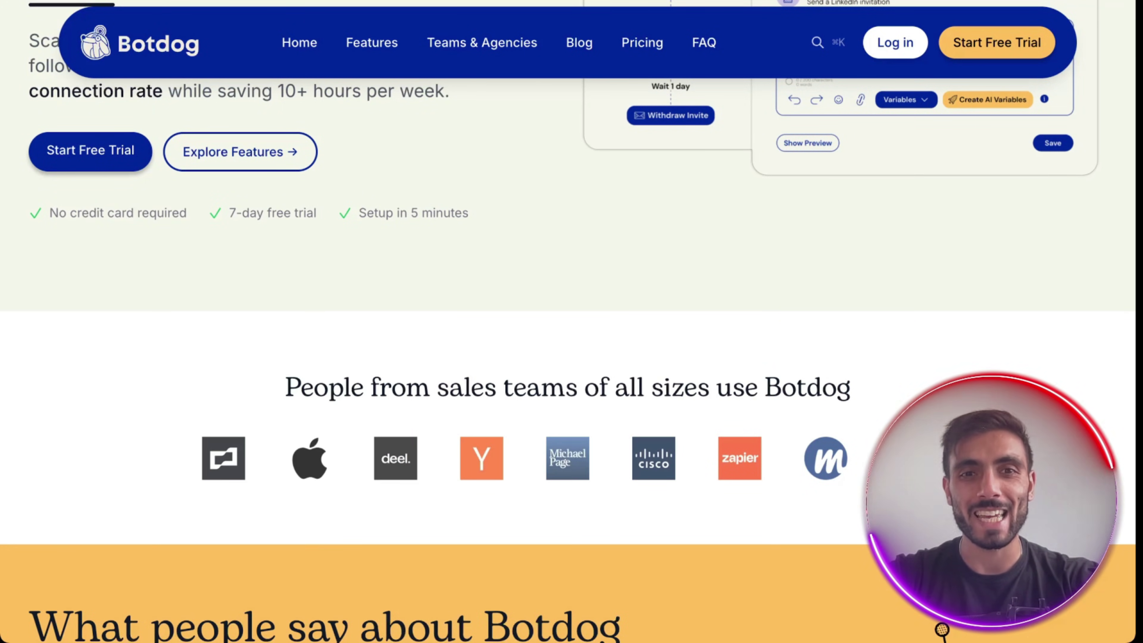
scroll(571, 321, "down", 10)
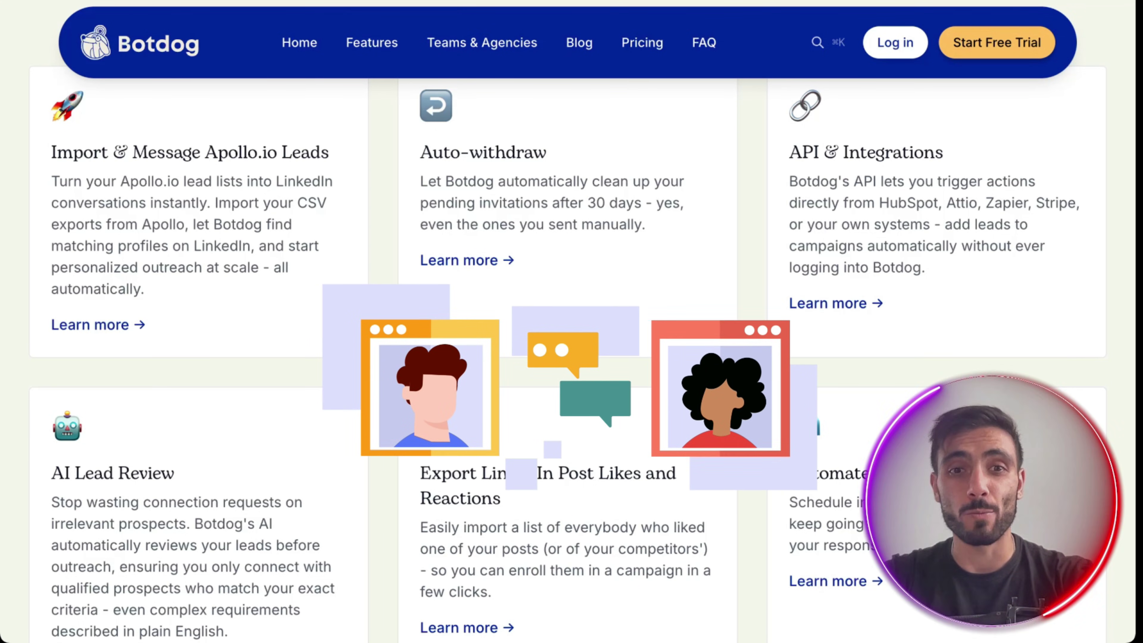
Scroll further down the Botdog homepage before moving to the app dashboard
scroll(572, 333, "down", 5)
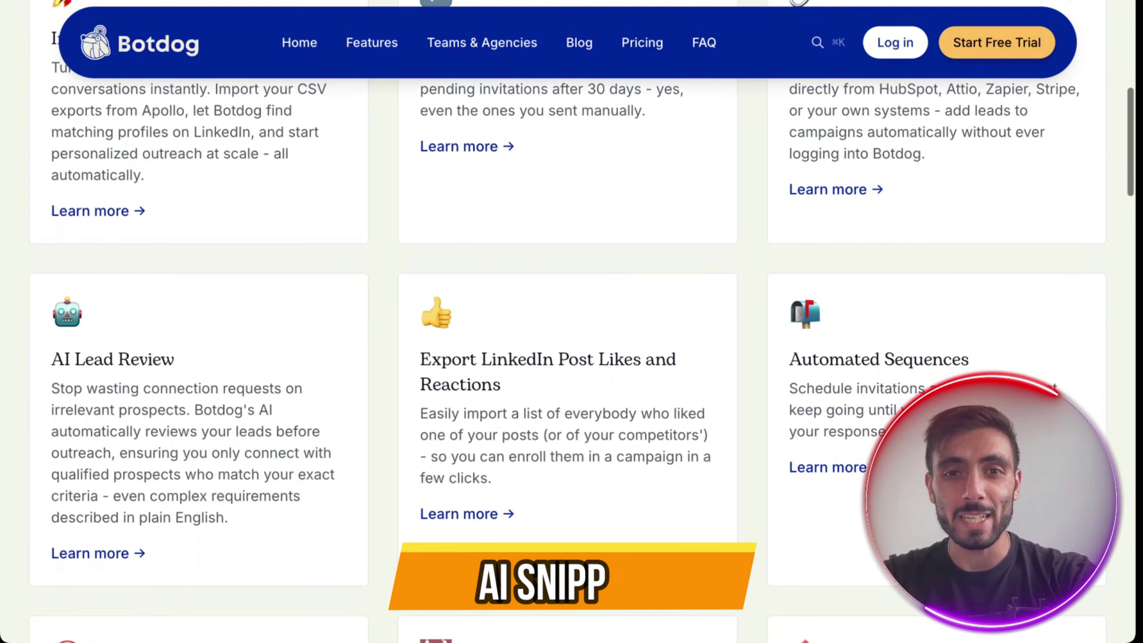
scroll(571, 333, "down", 1)
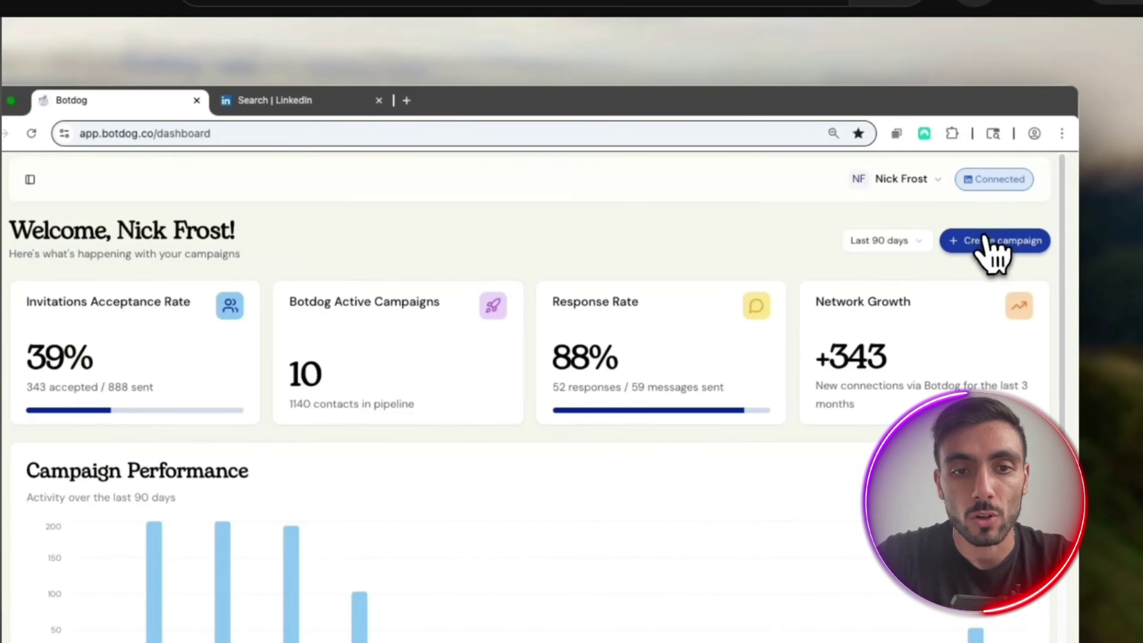
Create a new campaign and browse Import contacts sources like LinkedIn Search, Event and CSV Upload
left_click(983, 247)
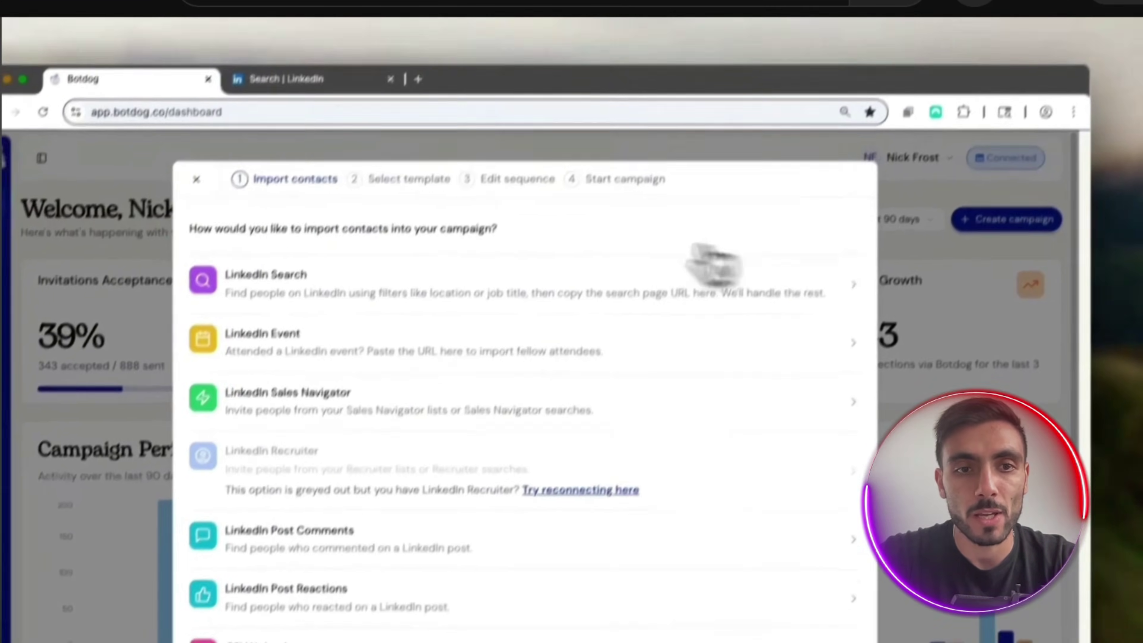
scroll(556, 342, "down", 3)
scroll(592, 455, "up", 3)
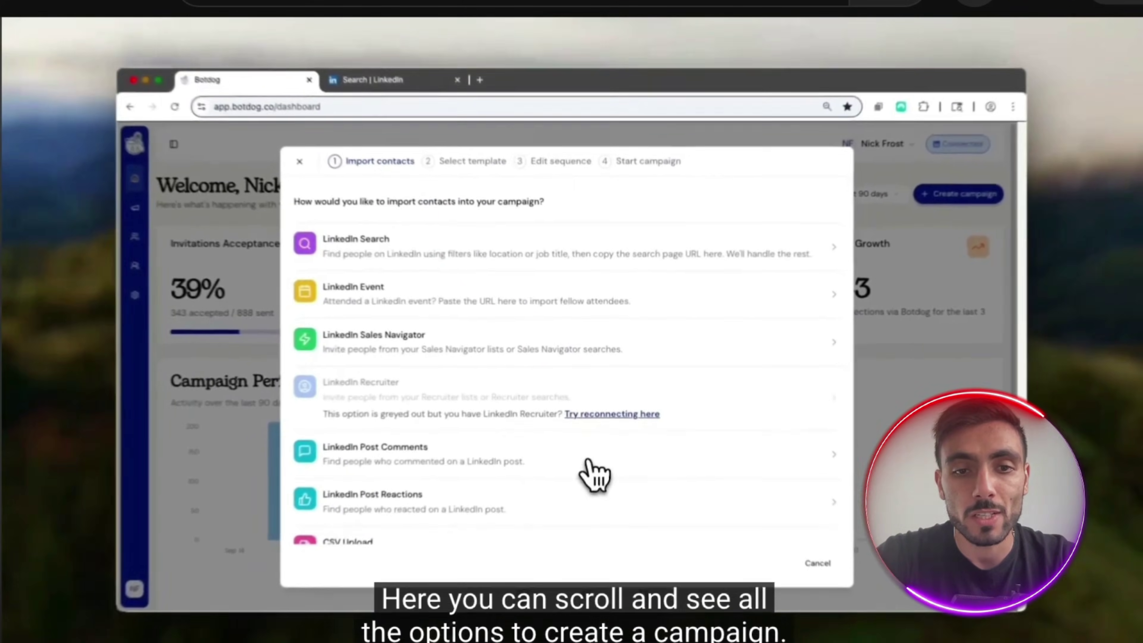
scroll(592, 455, "down", 3)
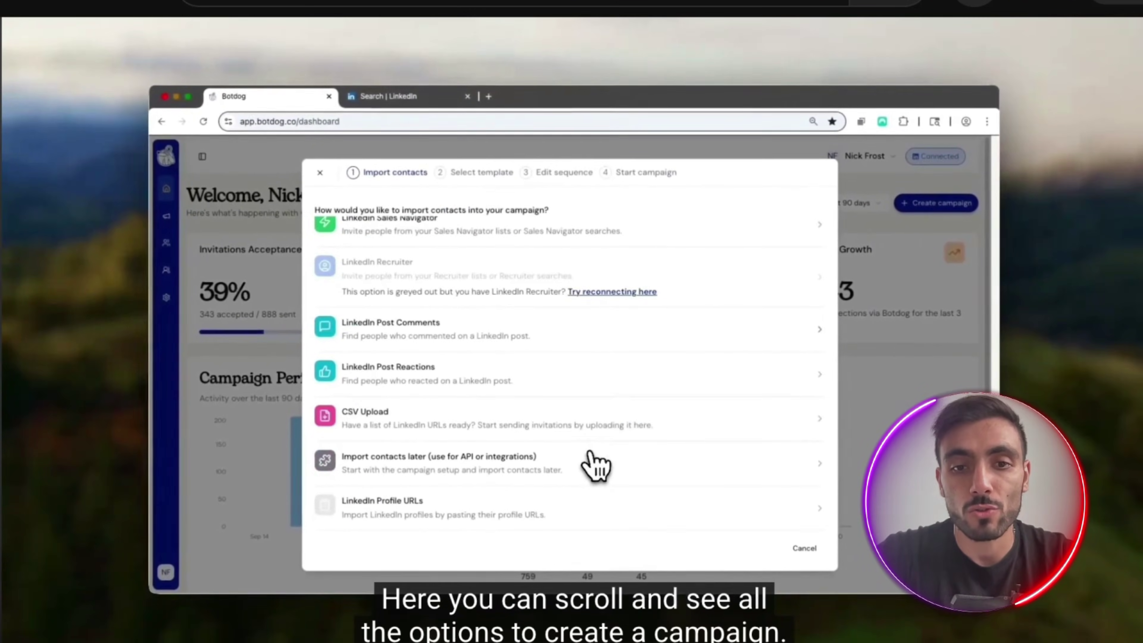
scroll(594, 466, "up", 3)
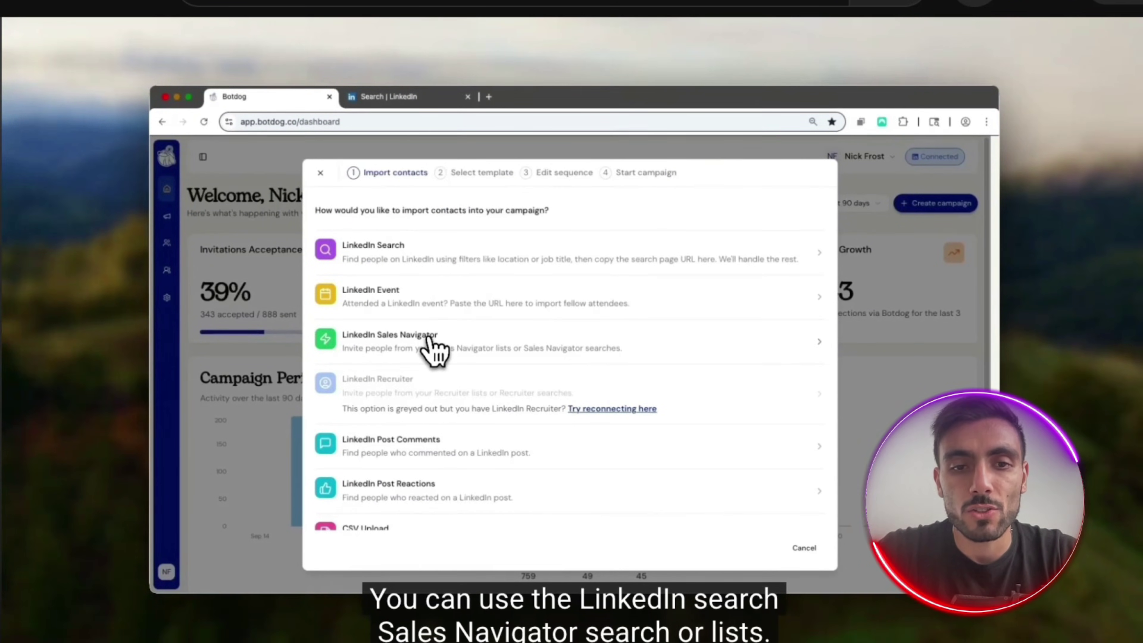
scroll(429, 344, "down", 3)
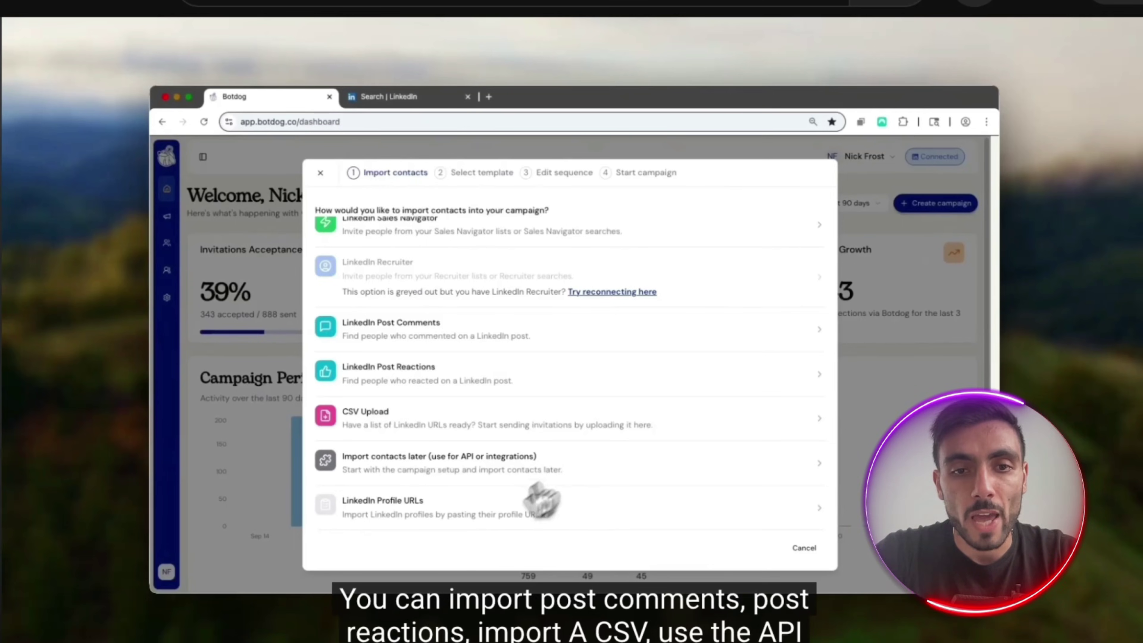
scroll(504, 514, "up", 3)
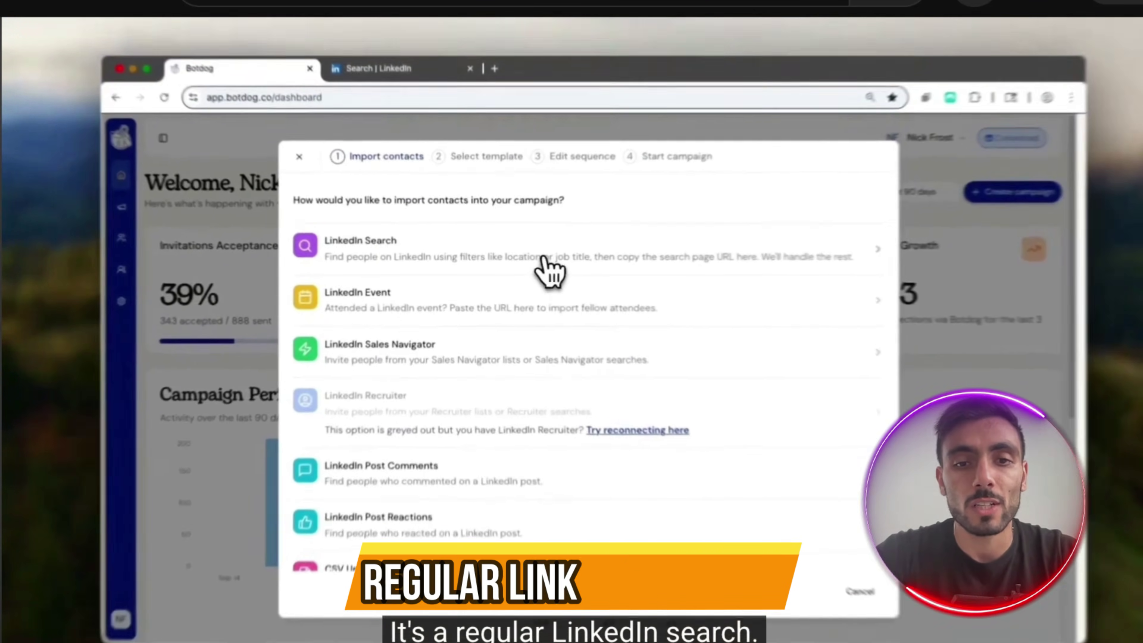
Copy an example LinkedIn people-search URL and import its 1,000 results into the campaign
left_click(532, 261)
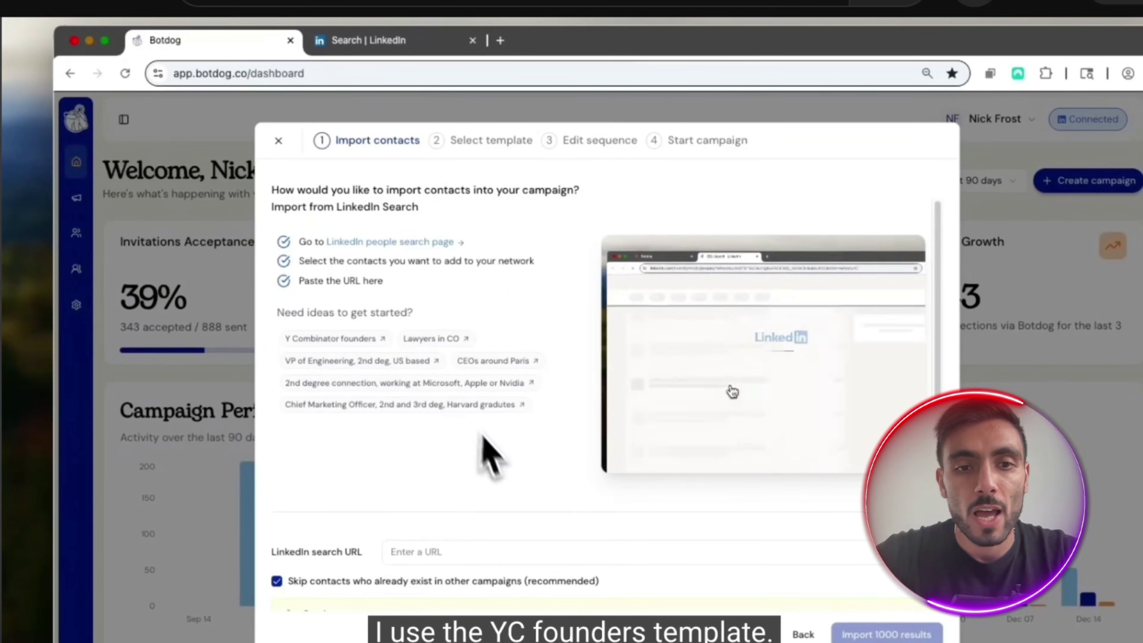
left_click(343, 340)
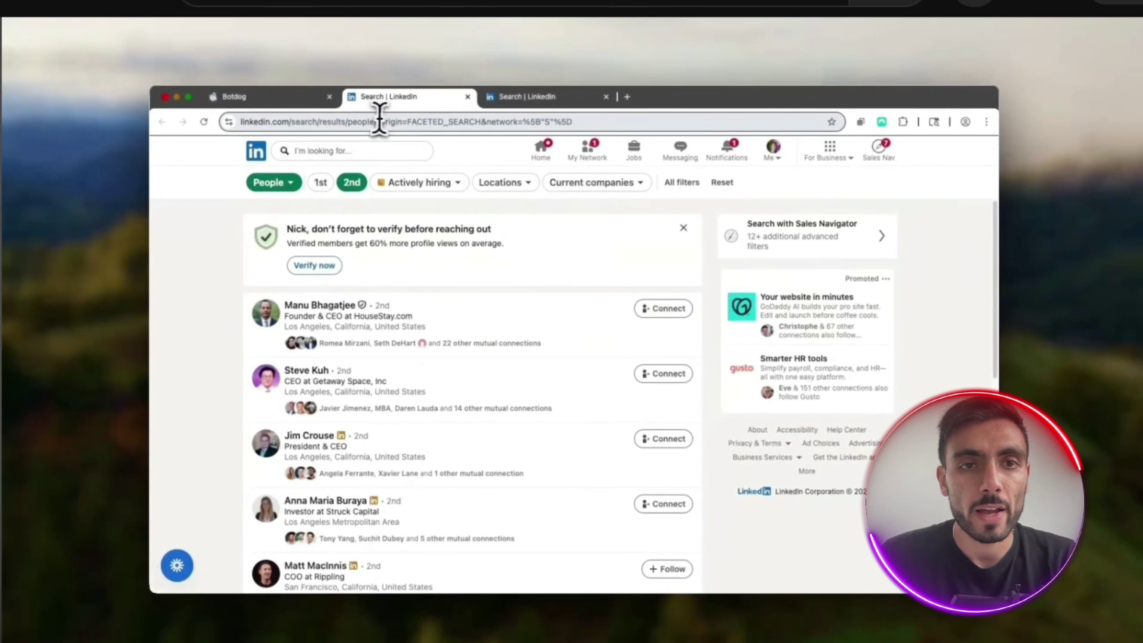
left_click(425, 121)
right_click(427, 122)
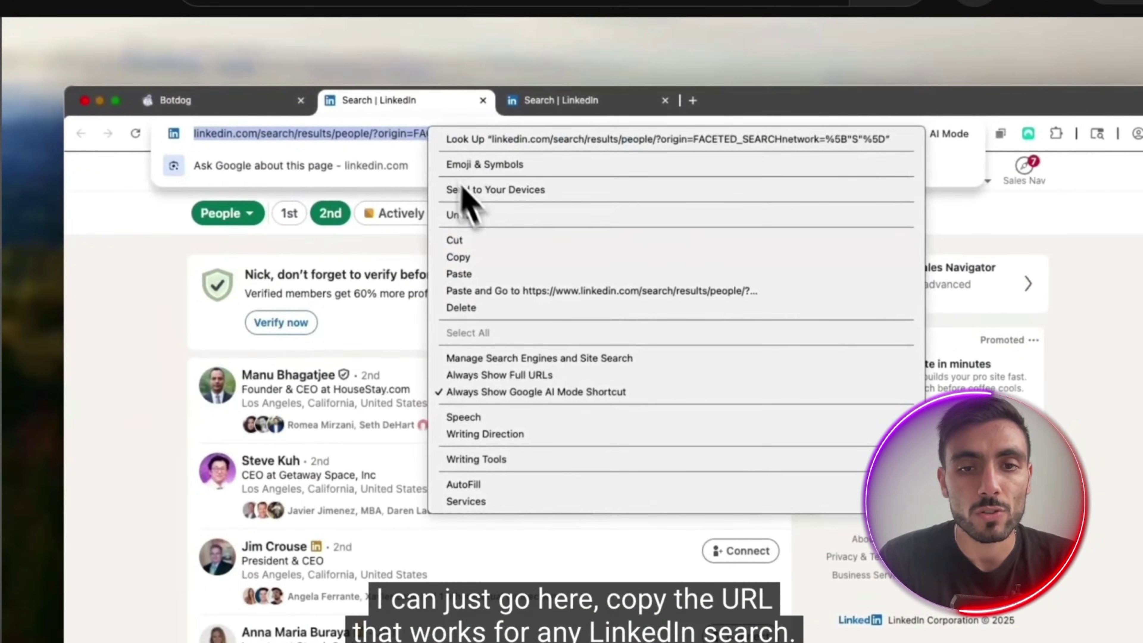
left_click(490, 260)
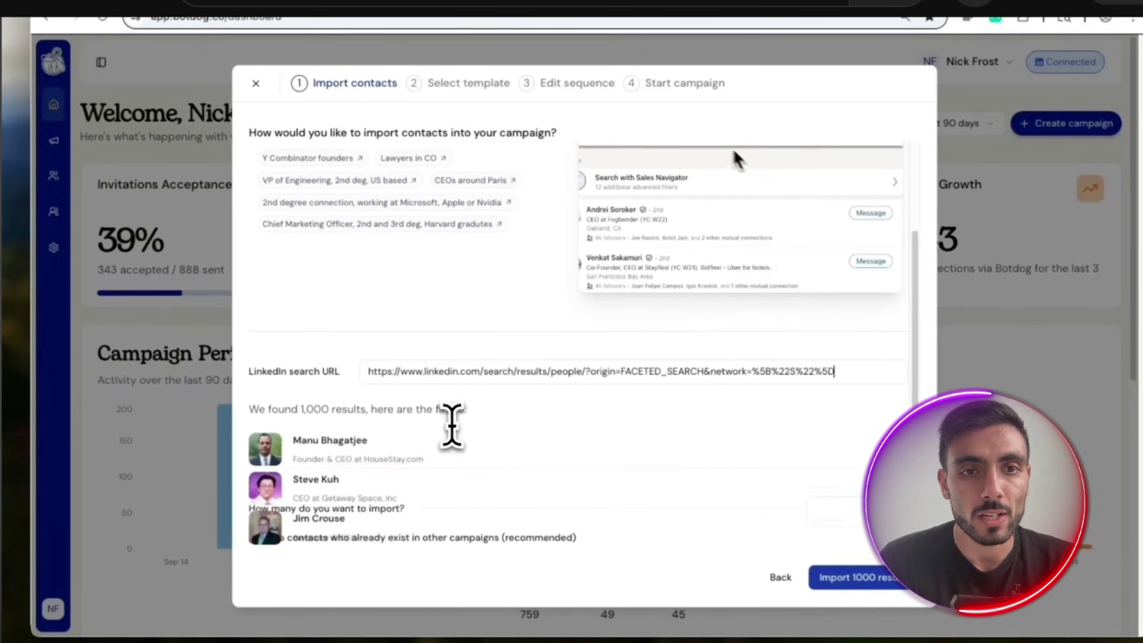
scroll(452, 363, "down", 2)
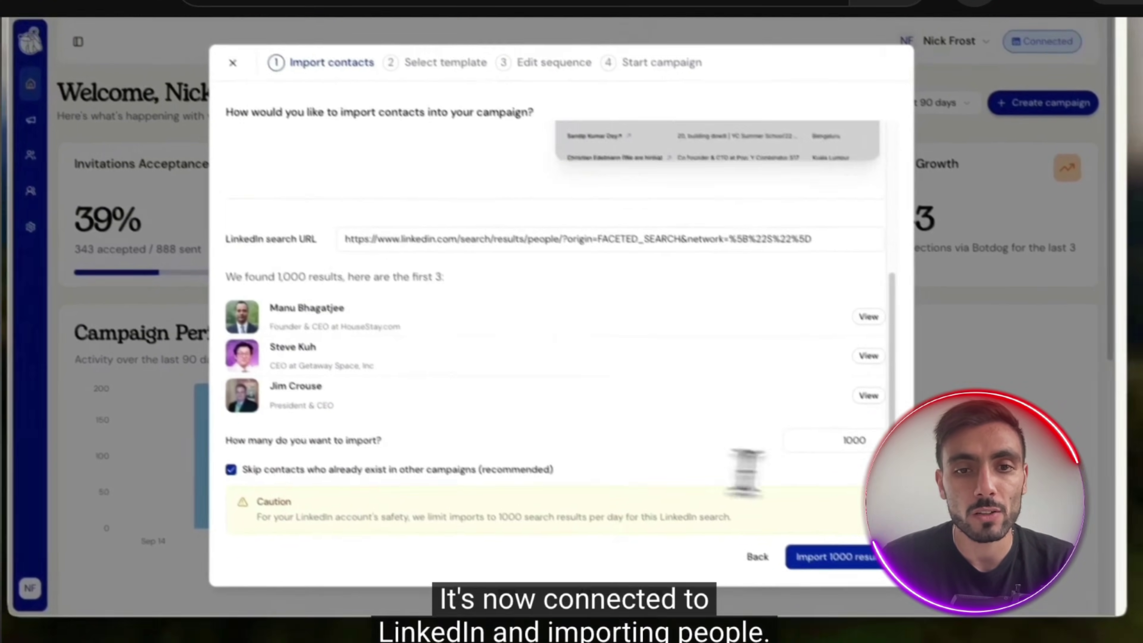
left_click(822, 535)
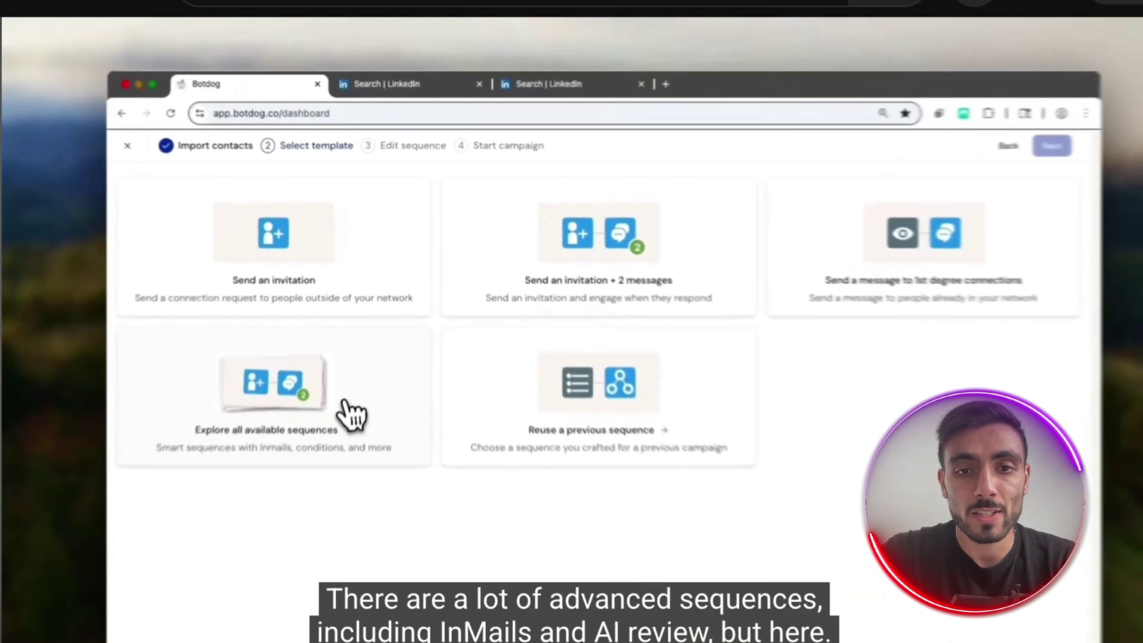
Choose the 'Send an invitation + 2 messages' template and delete a follow-up message step
left_click(342, 387)
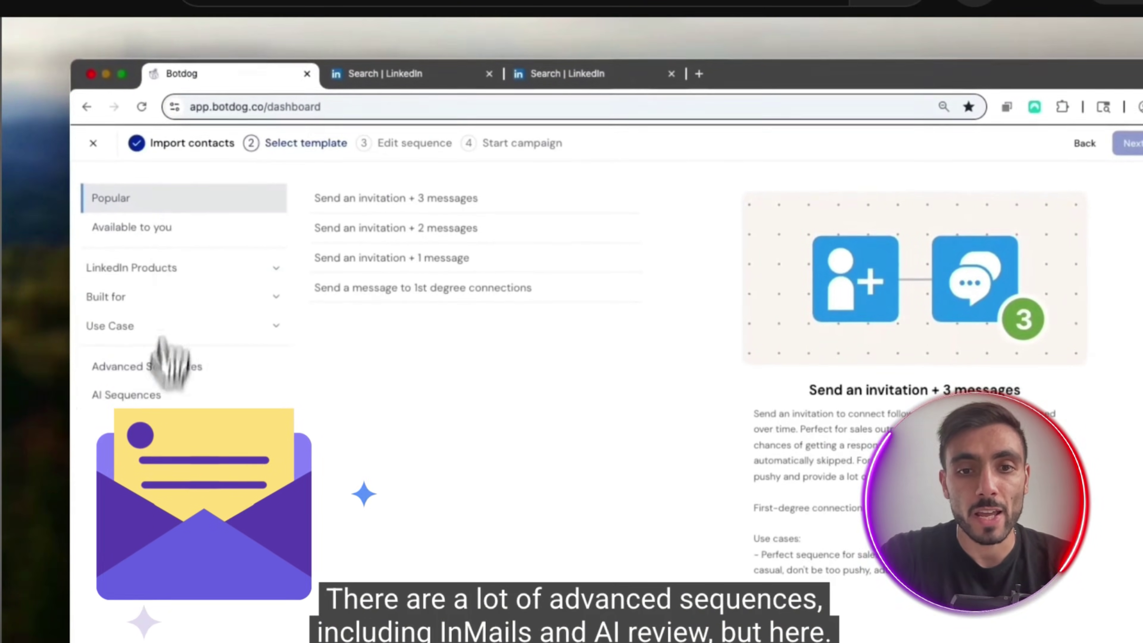
left_click(1088, 145)
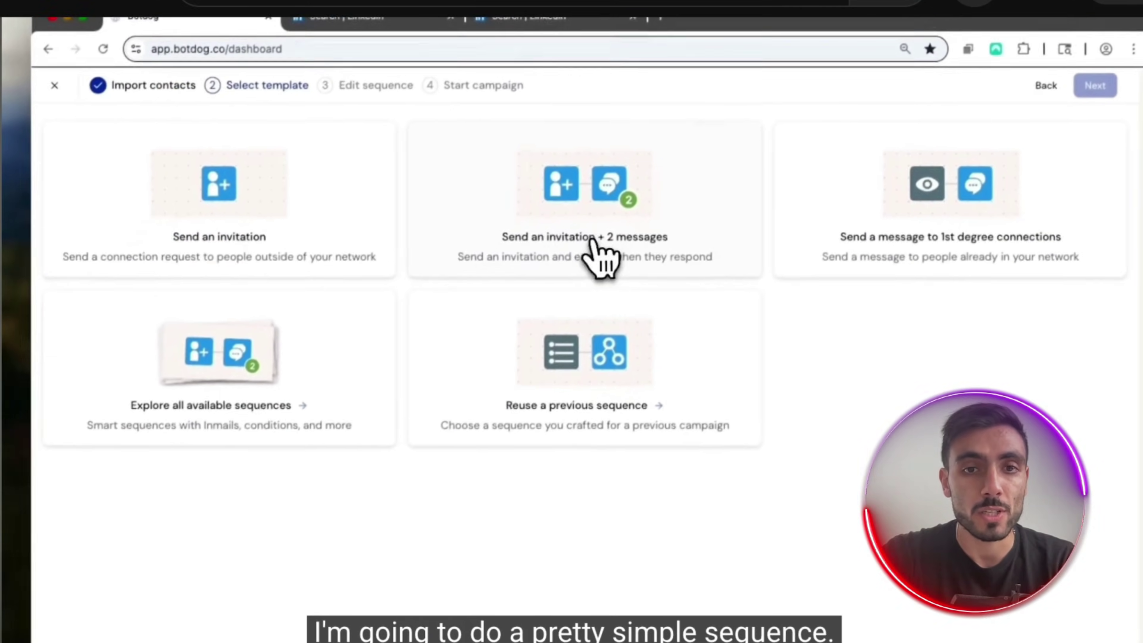
left_click(528, 326)
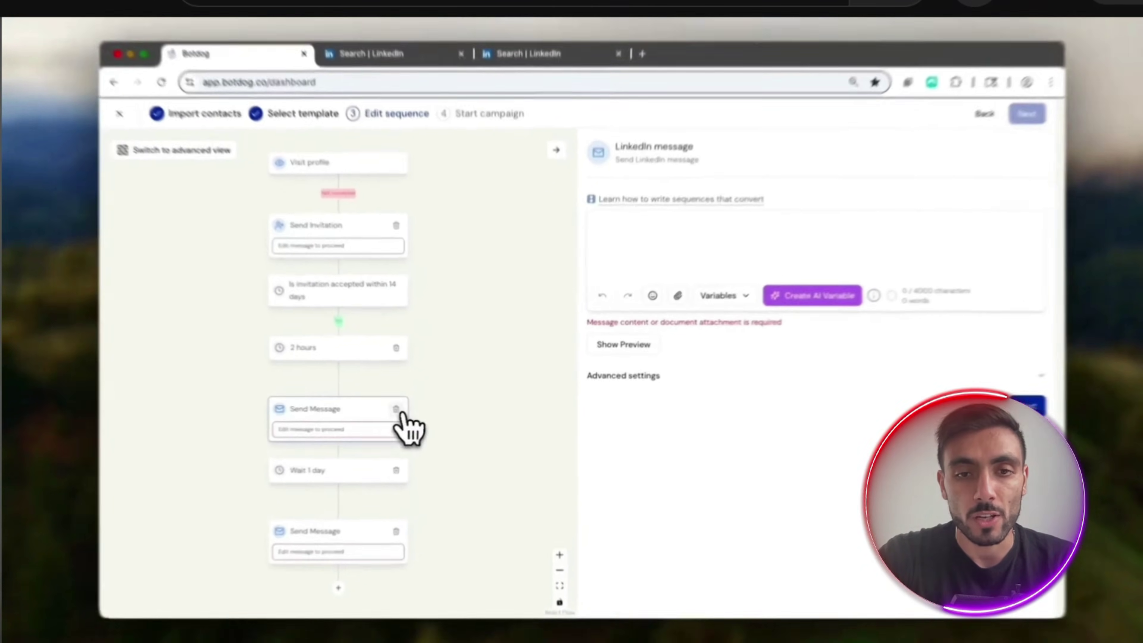
left_click(410, 408)
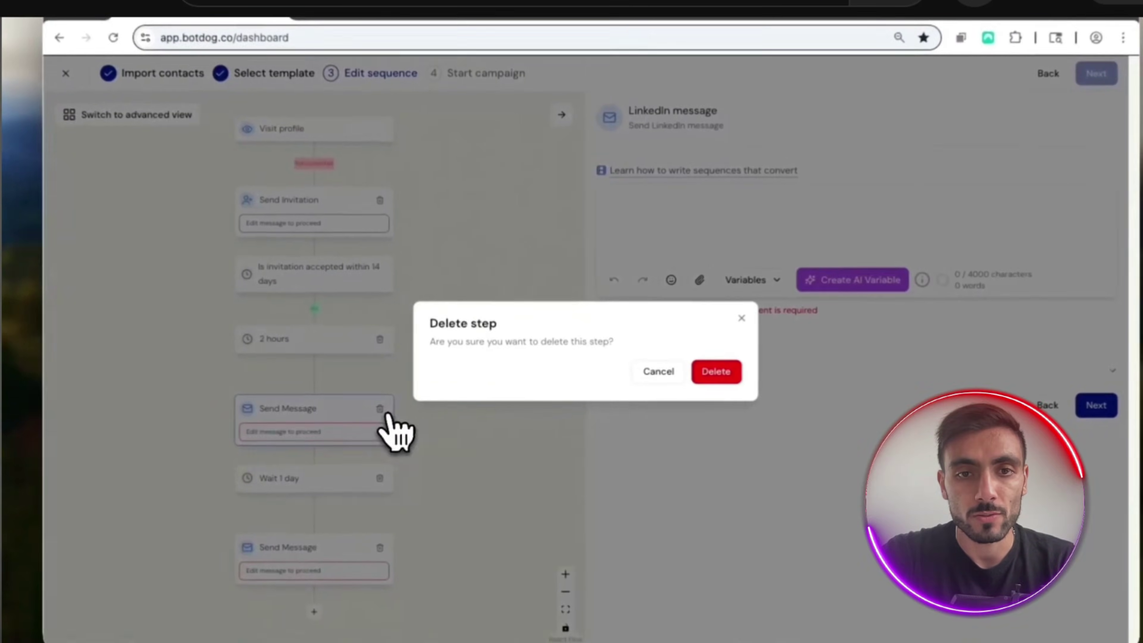
left_click(708, 365)
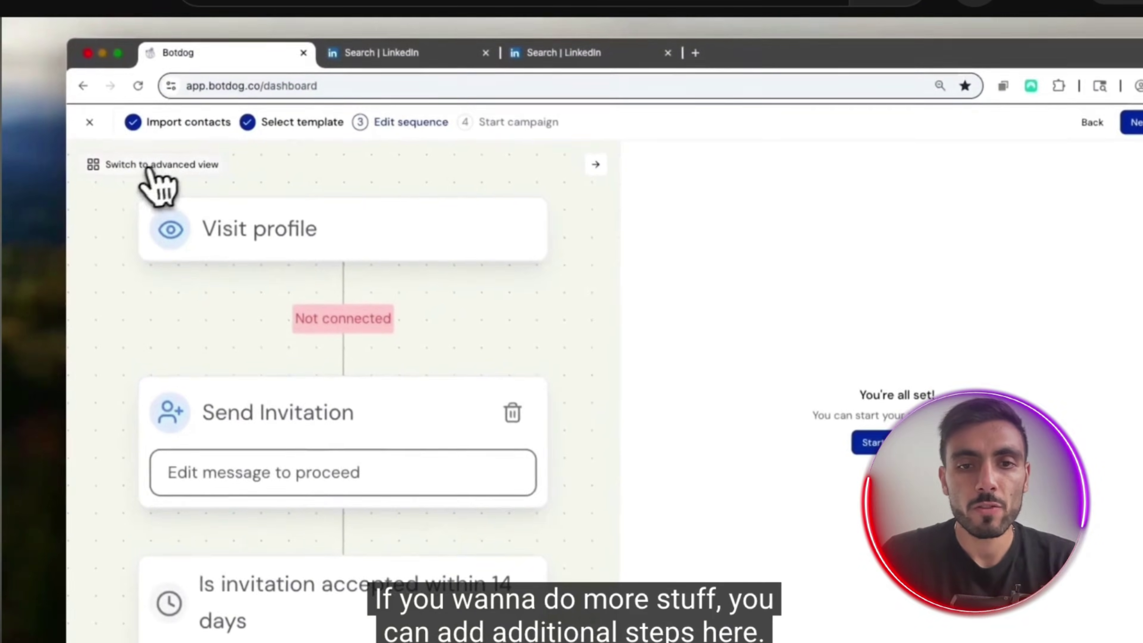
Switch to the advanced tree view and check the invitation-accepted branch options without adding a step
left_click(153, 166)
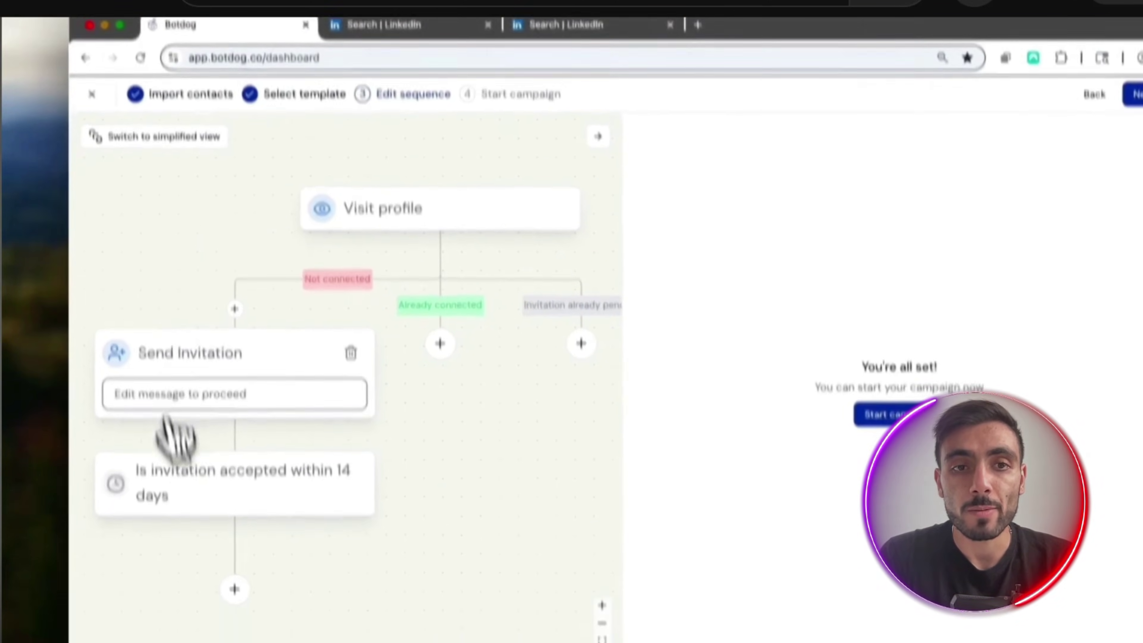
left_click(234, 588)
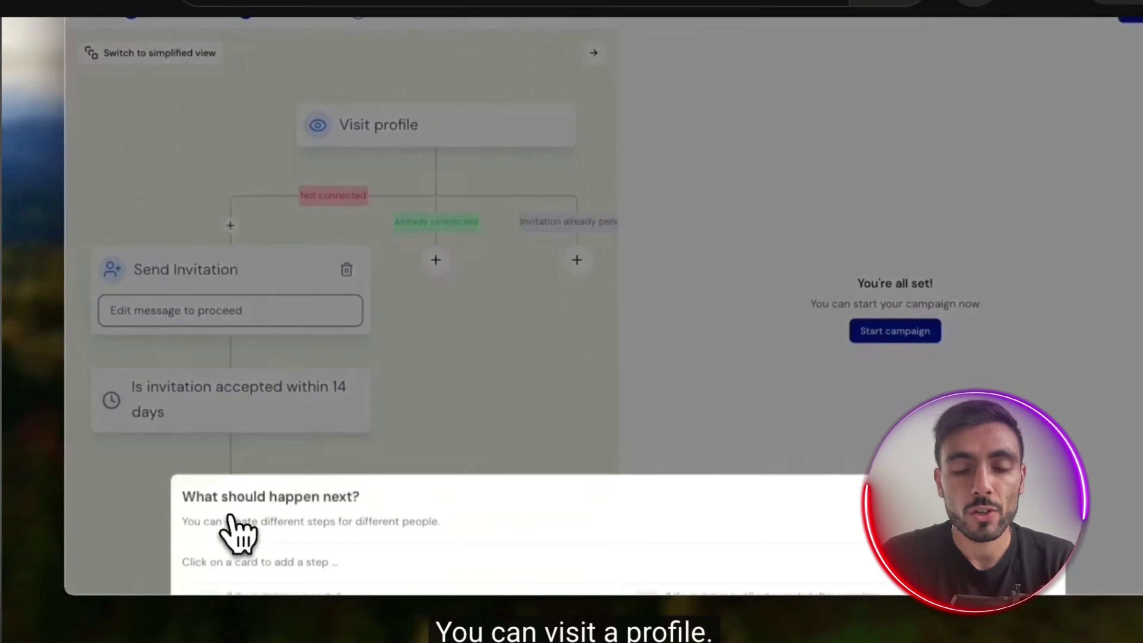
left_click(448, 507)
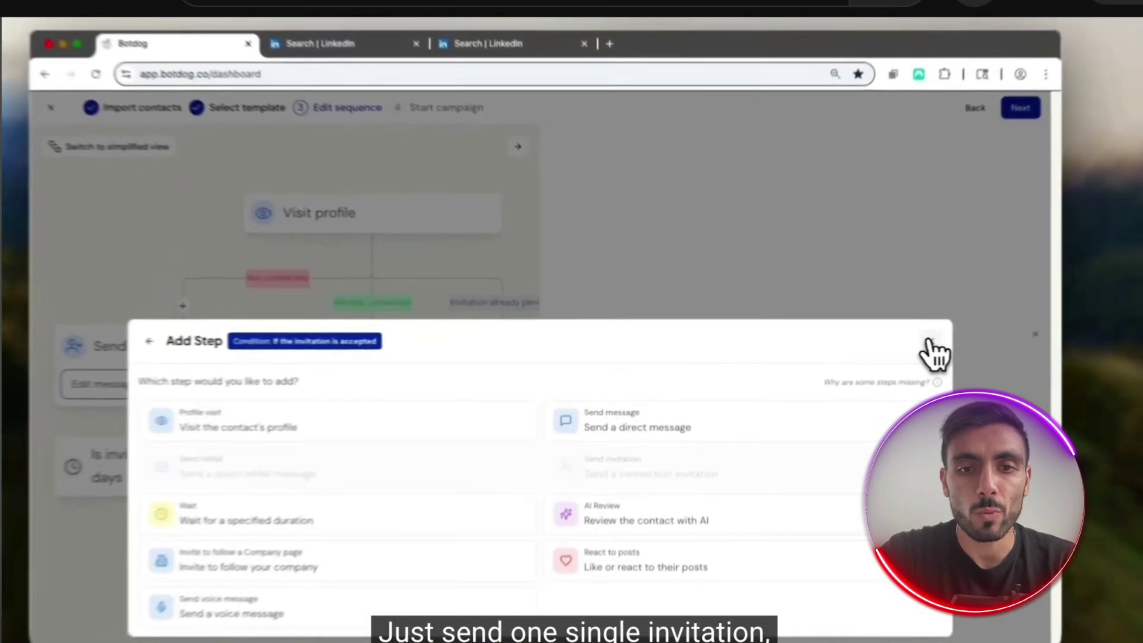
left_click(977, 335)
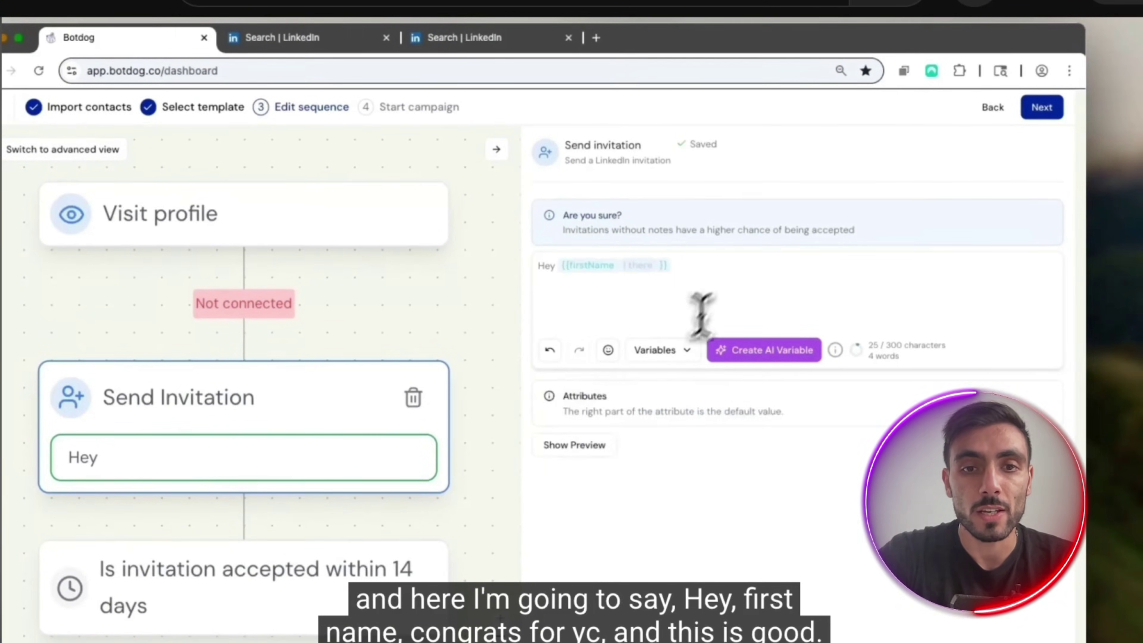
Begin writing the invitation note with 'Congrat'
type("Congrat")
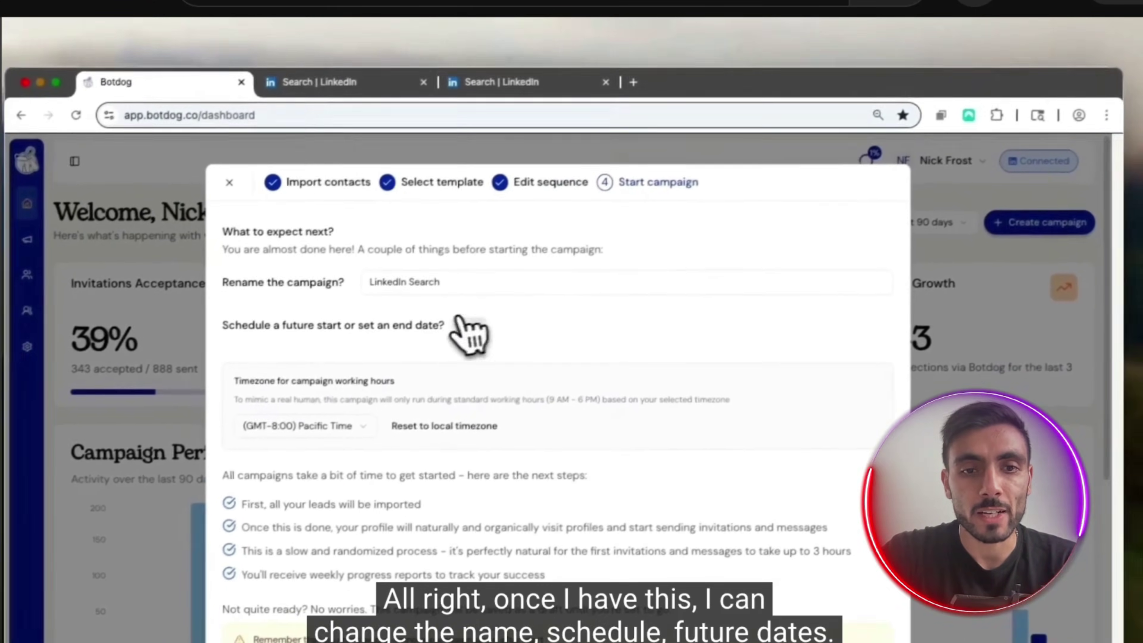
scroll(415, 355, "down", 2)
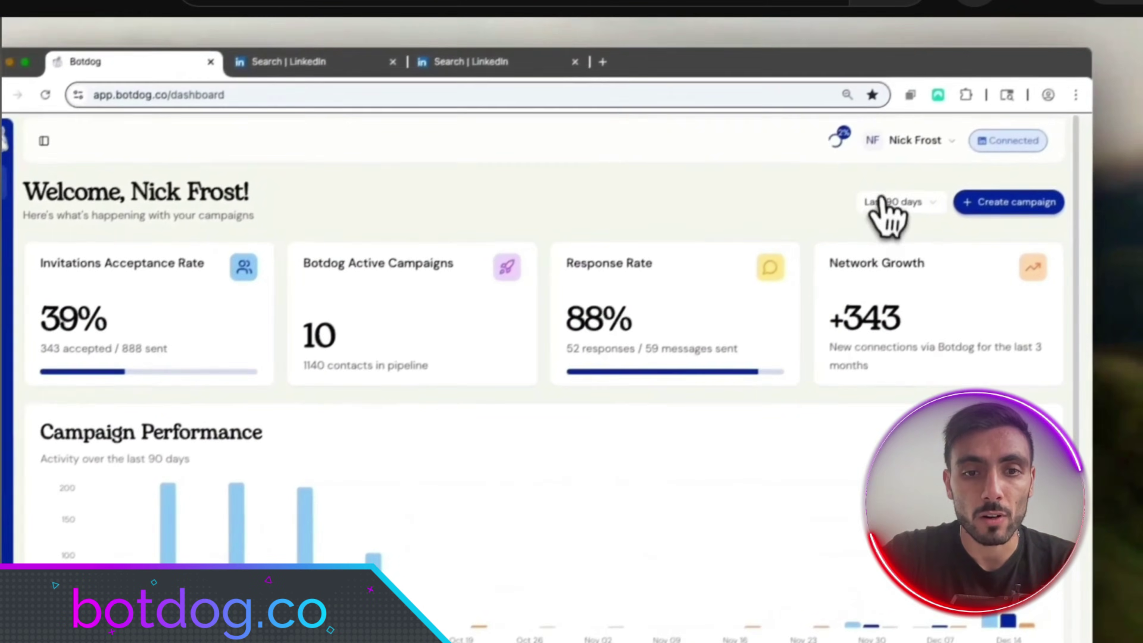
left_click(837, 137)
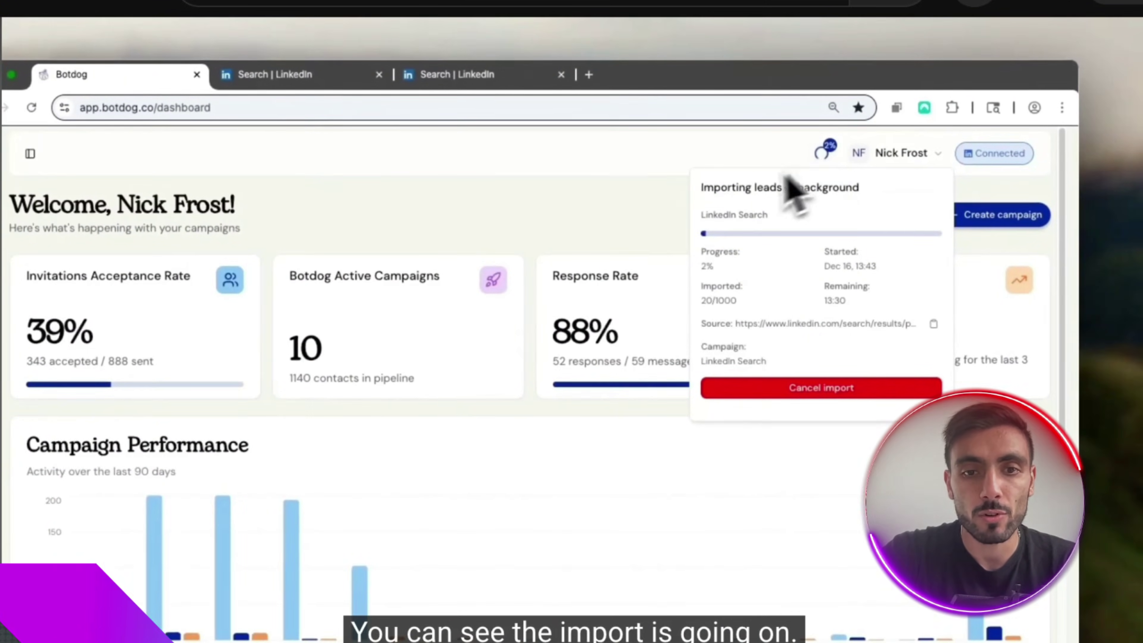
left_click_drag(712, 196, 792, 423)
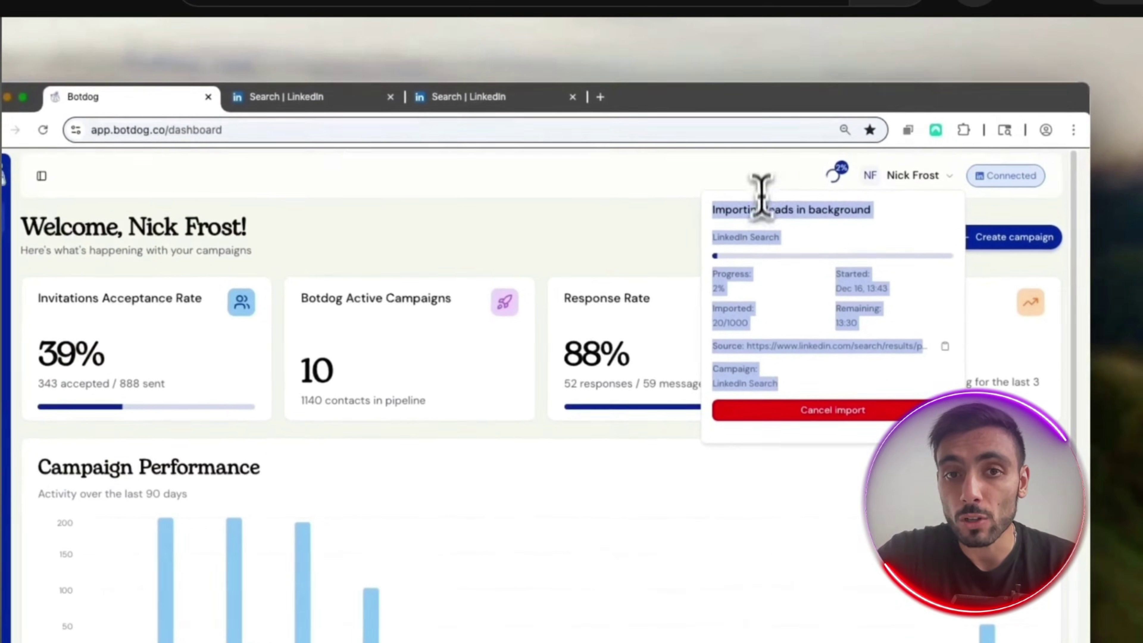
left_click(747, 196)
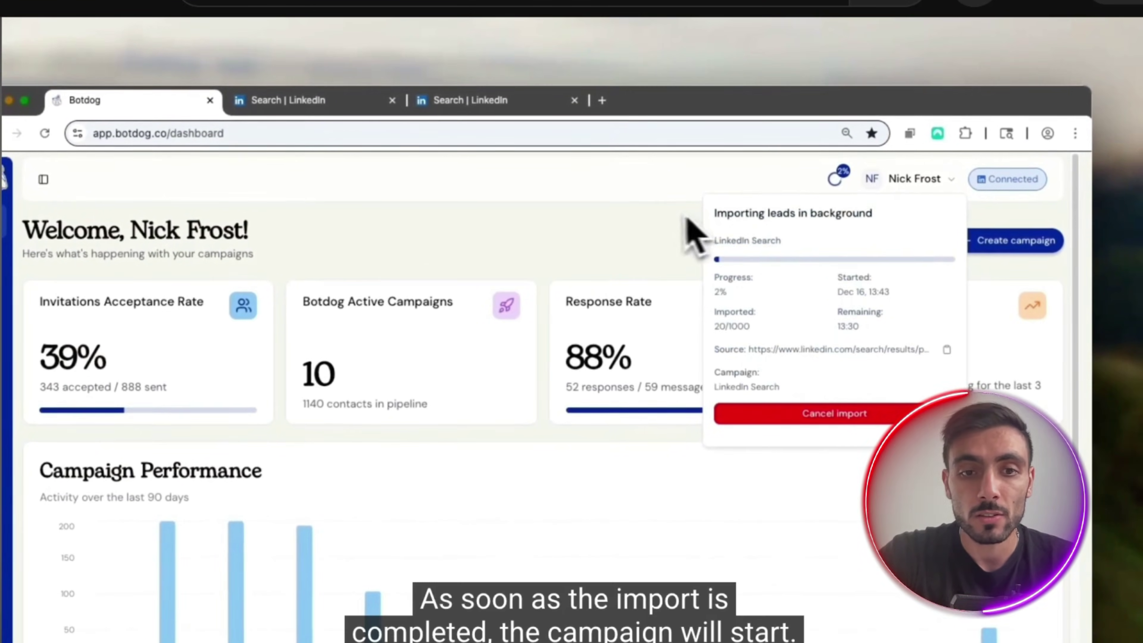
left_click(661, 216)
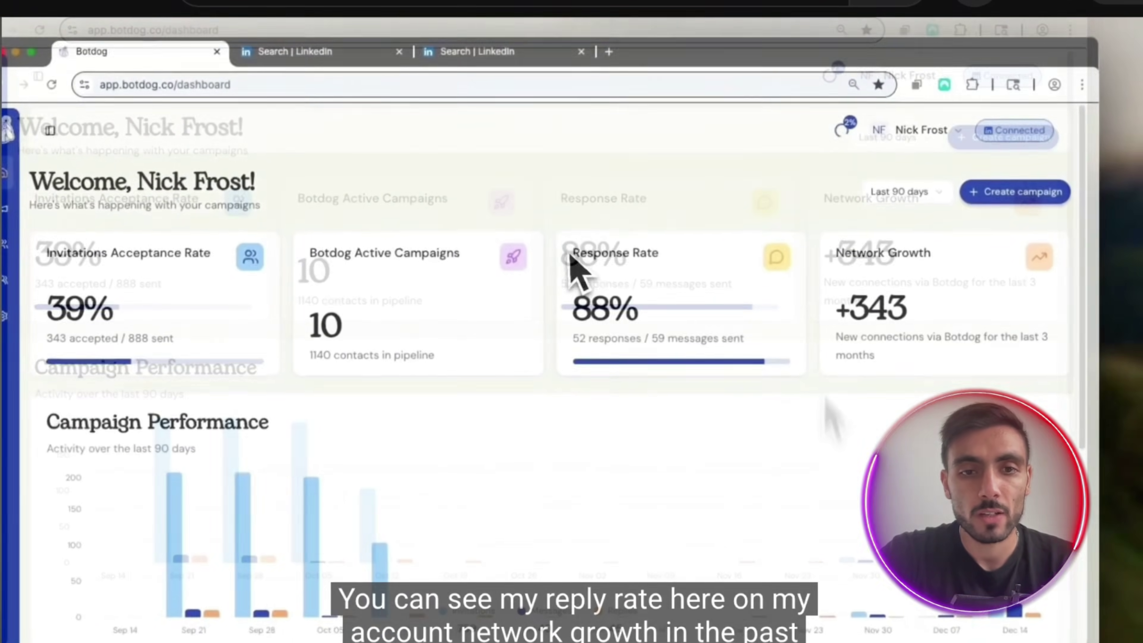
left_click_drag(574, 256, 769, 375)
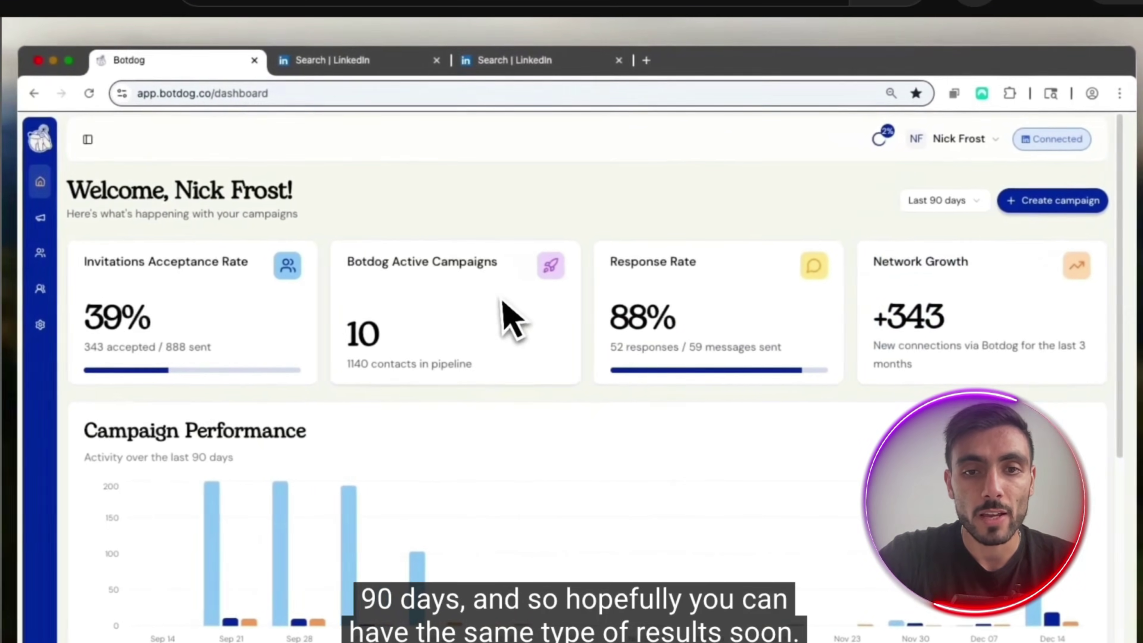
scroll(468, 317, "down", 10)
scroll(510, 306, "up", 10)
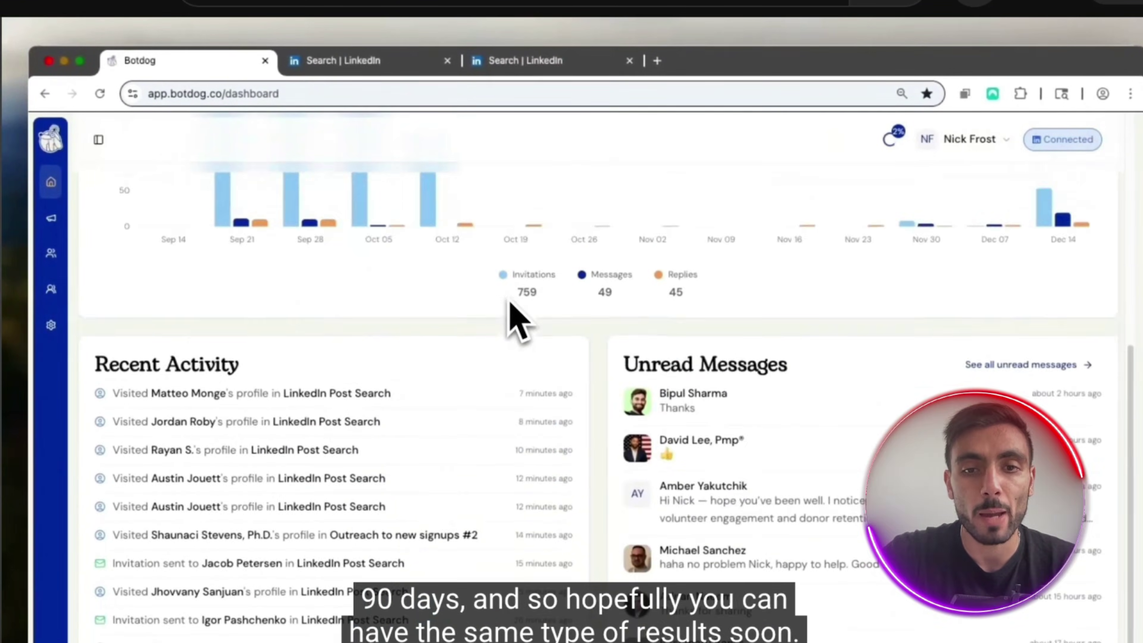